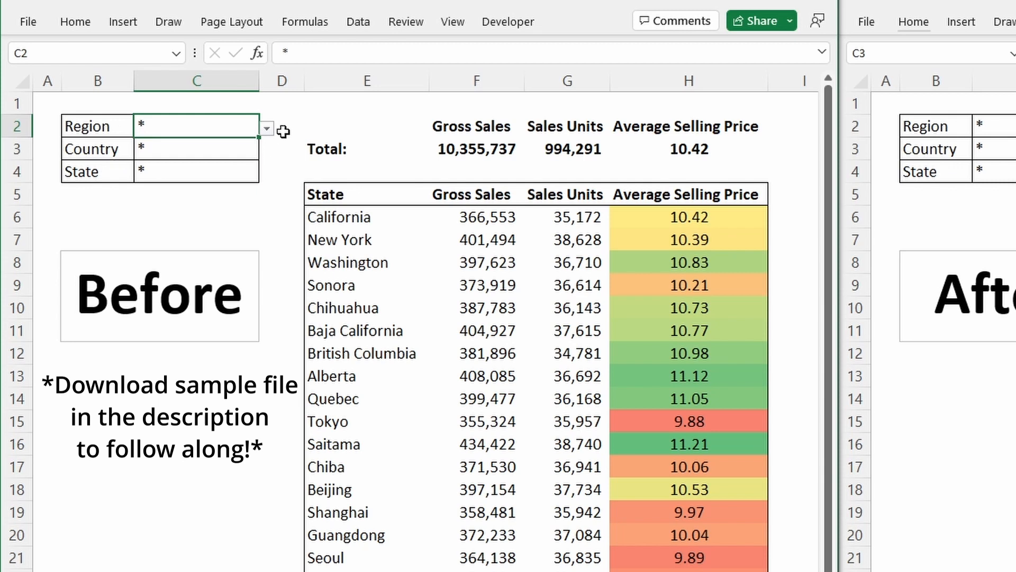
Step: In the first report, pick North America in C2, Mexico in C3 and Chihuahua in C4
left_click(267, 129)
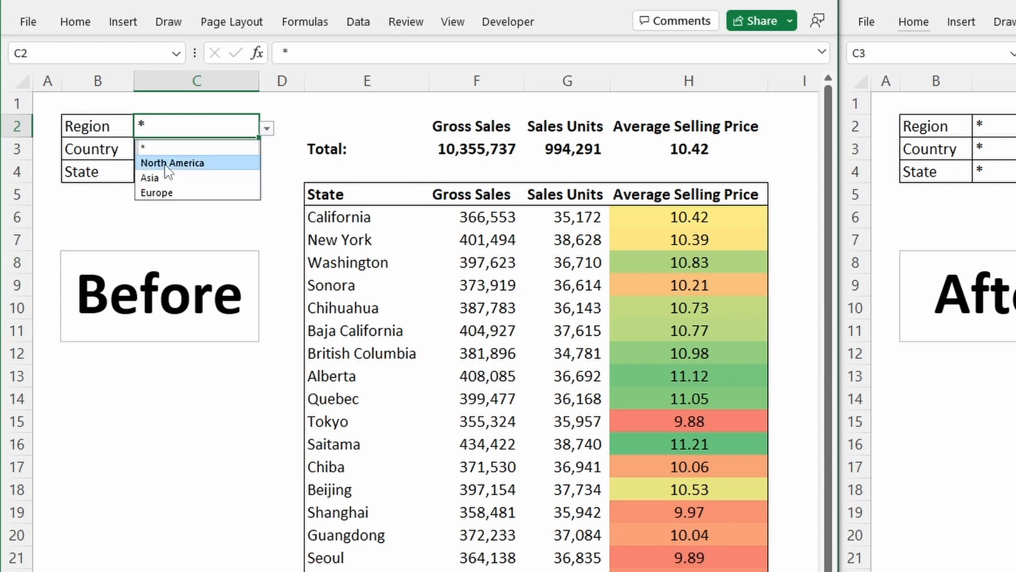
left_click(222, 164)
left_click(191, 150)
left_click(267, 152)
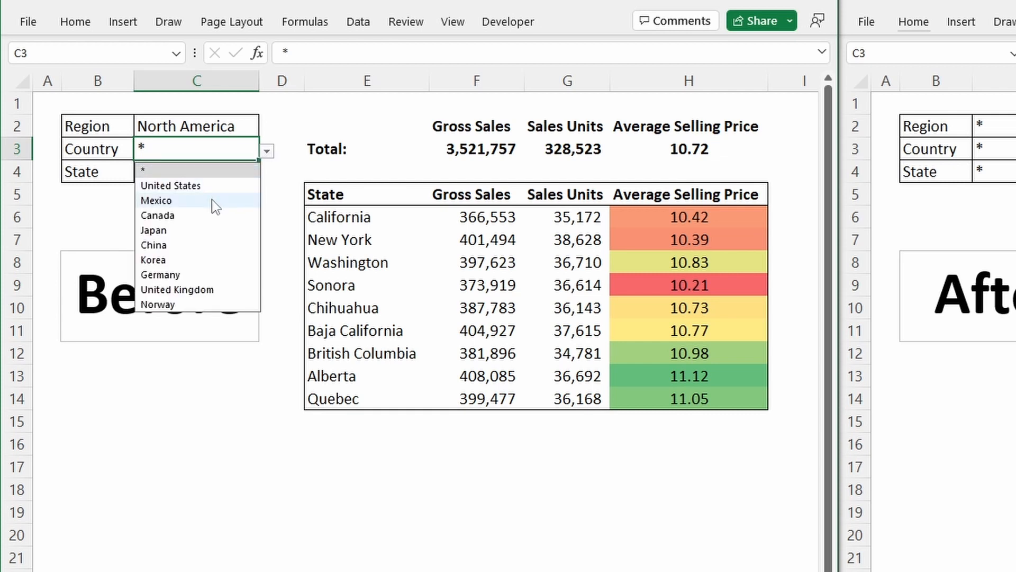
left_click(211, 201)
left_click(214, 174)
left_click(266, 173)
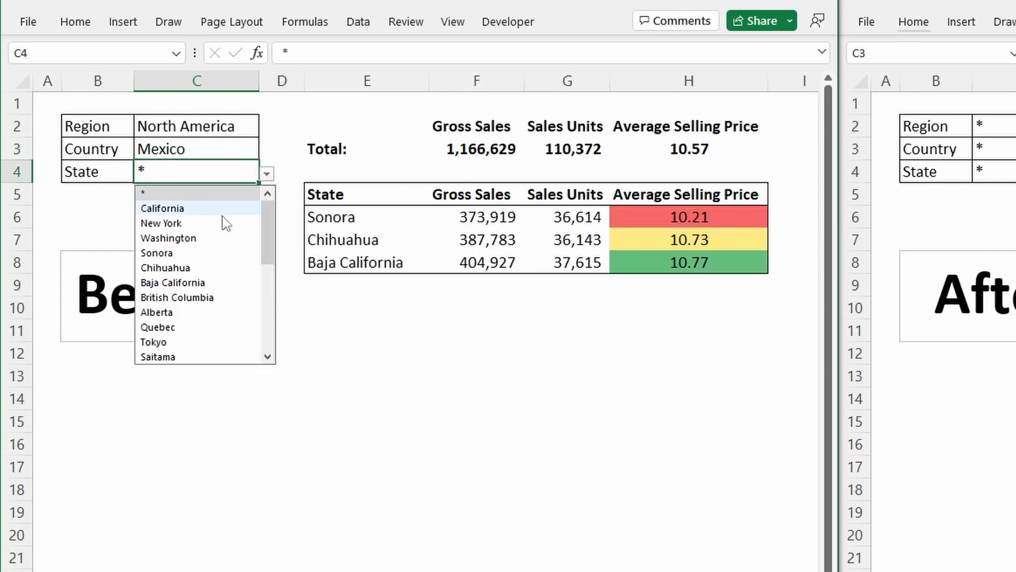
left_click(217, 268)
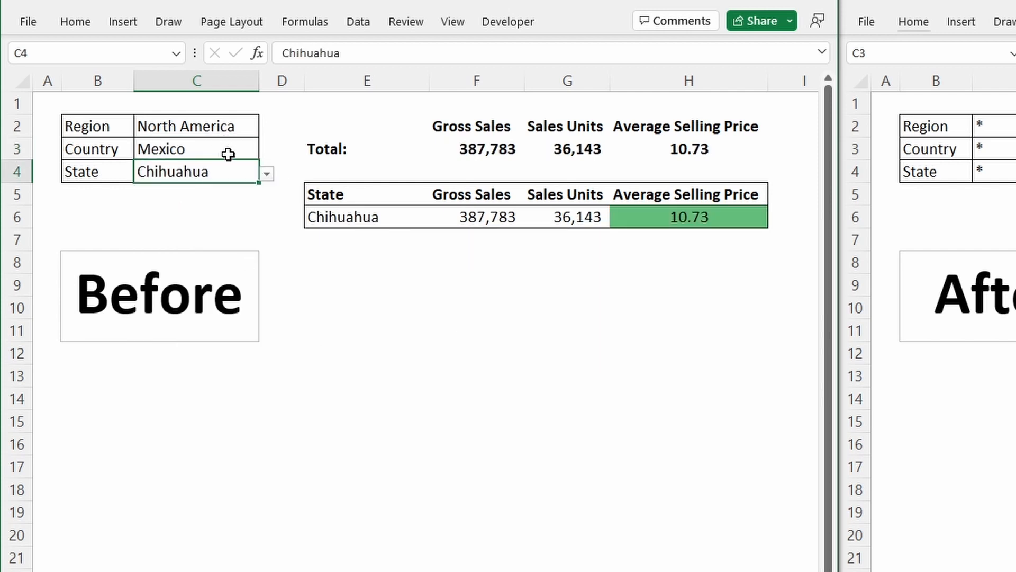
Step: Pick mismatched values: Quebec as the state, then Korea as the country
left_click(267, 173)
left_click_drag(270, 236, 264, 212)
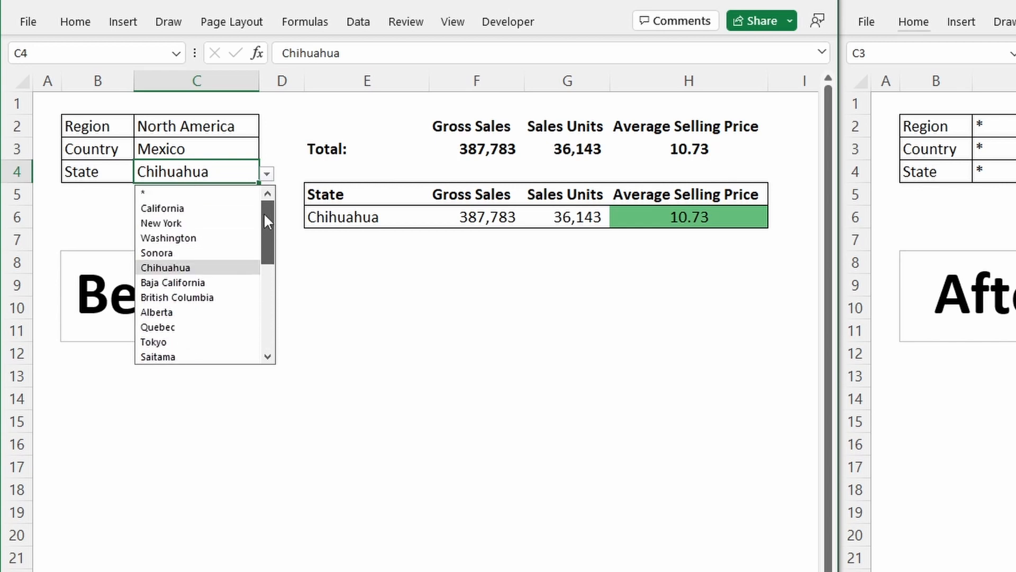
left_click(178, 155)
left_click(241, 170)
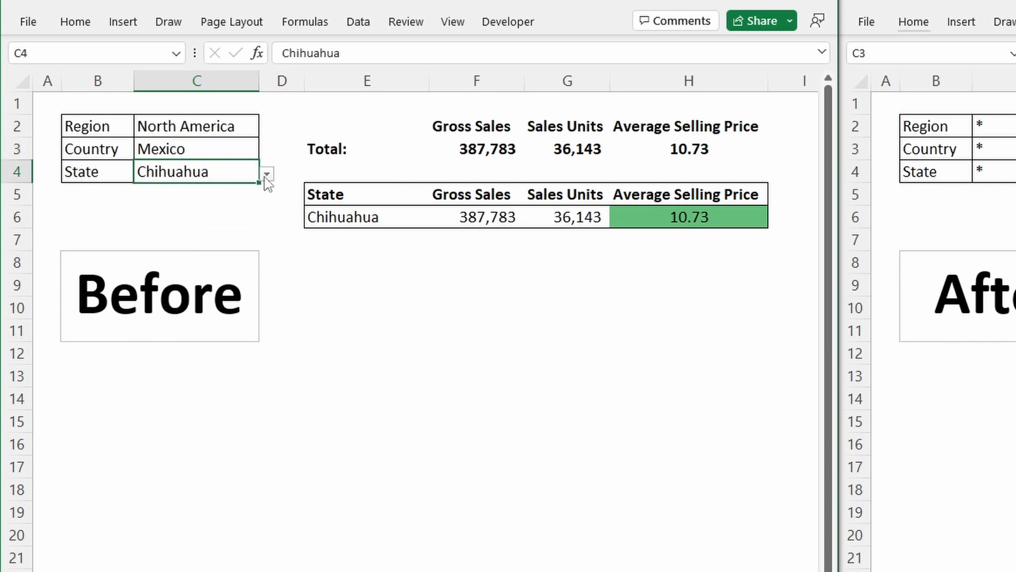
left_click(267, 173)
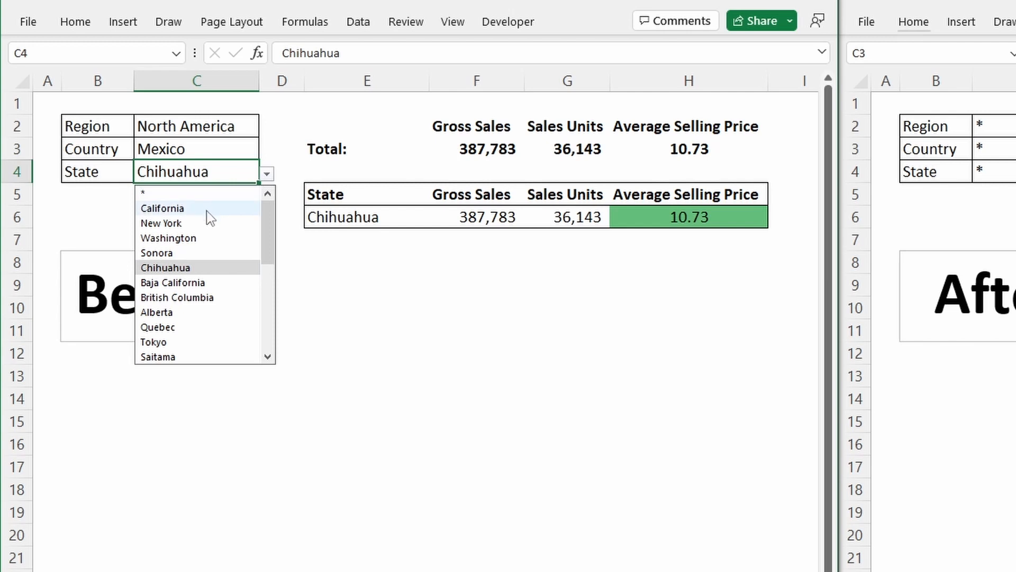
left_click(197, 325)
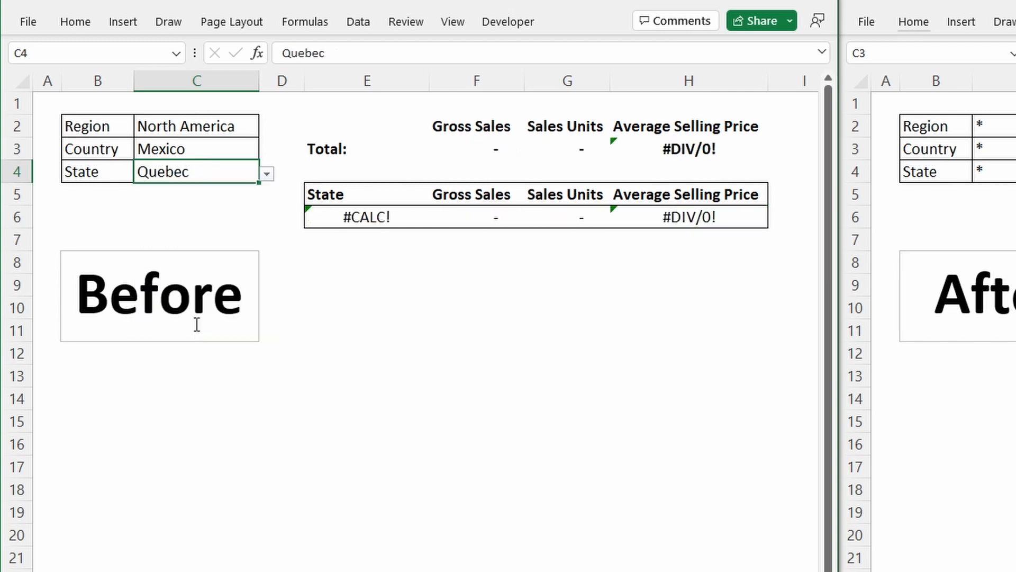
left_click(215, 150)
left_click(267, 151)
left_click(202, 260)
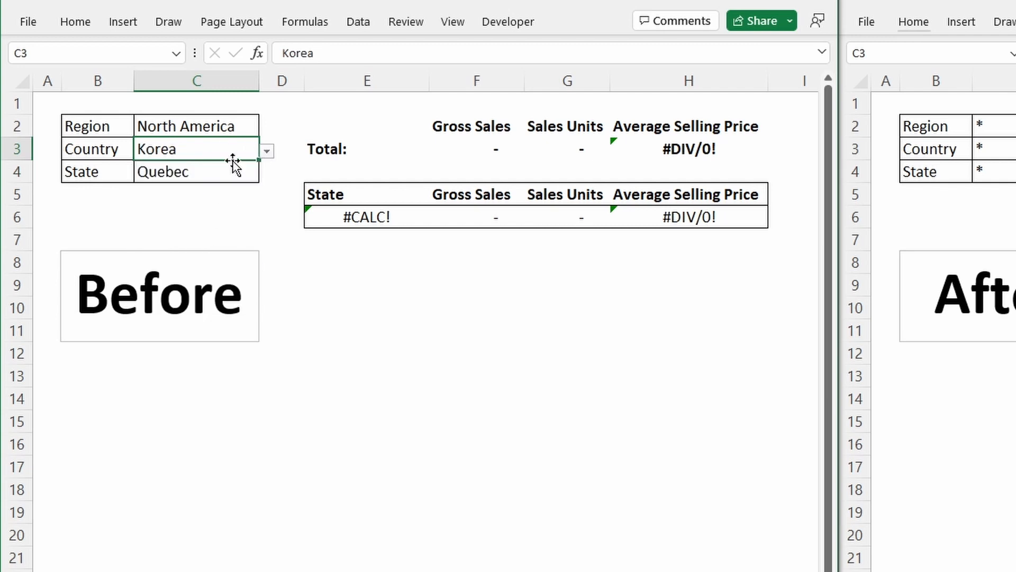
Step: Reset the Region, Country and State cells C2:C4 to the * all option
left_click_drag(236, 127, 236, 169)
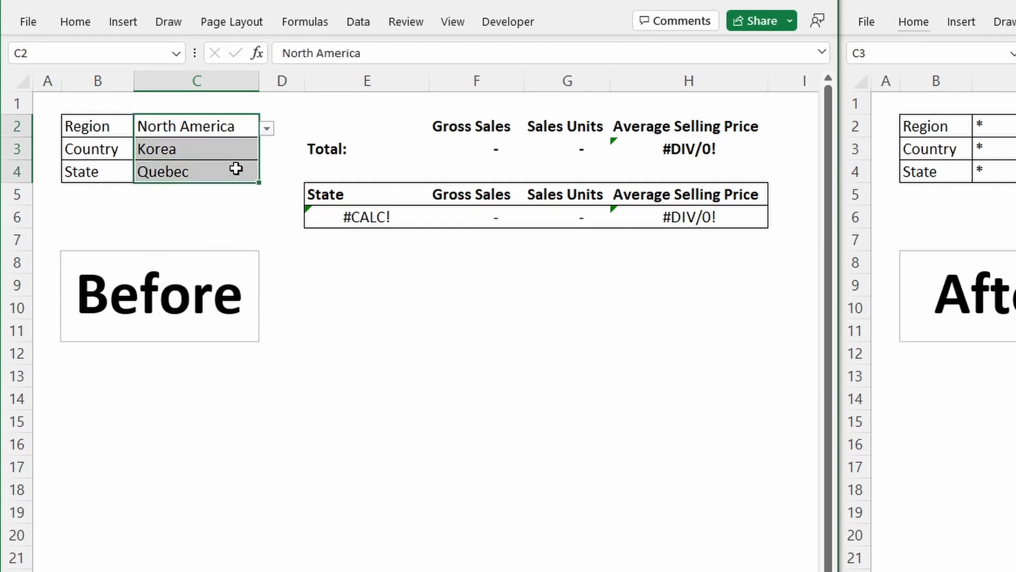
type("*")
key("ctrl+Return")
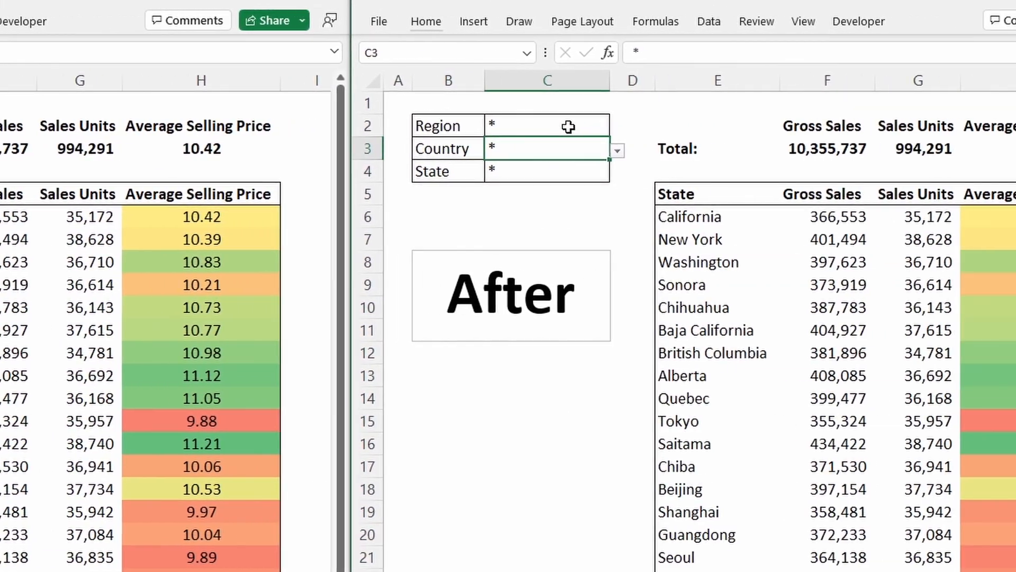
Step: In the After sheet, choose North America in C2, Mexico in C3 and Chihuahua in C4
left_click(972, 127)
left_click(1013, 128)
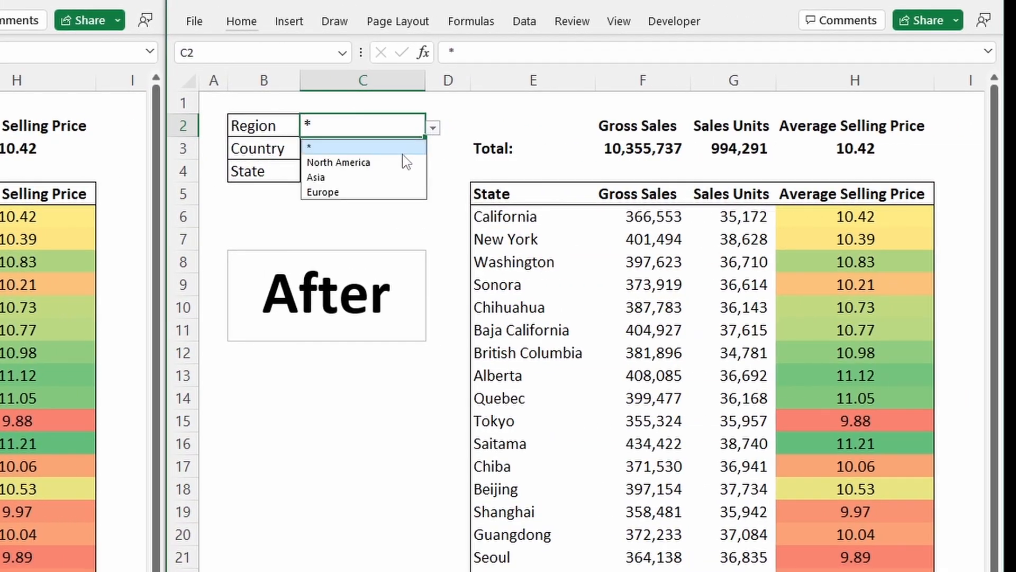
left_click(402, 163)
left_click(419, 154)
left_click(433, 150)
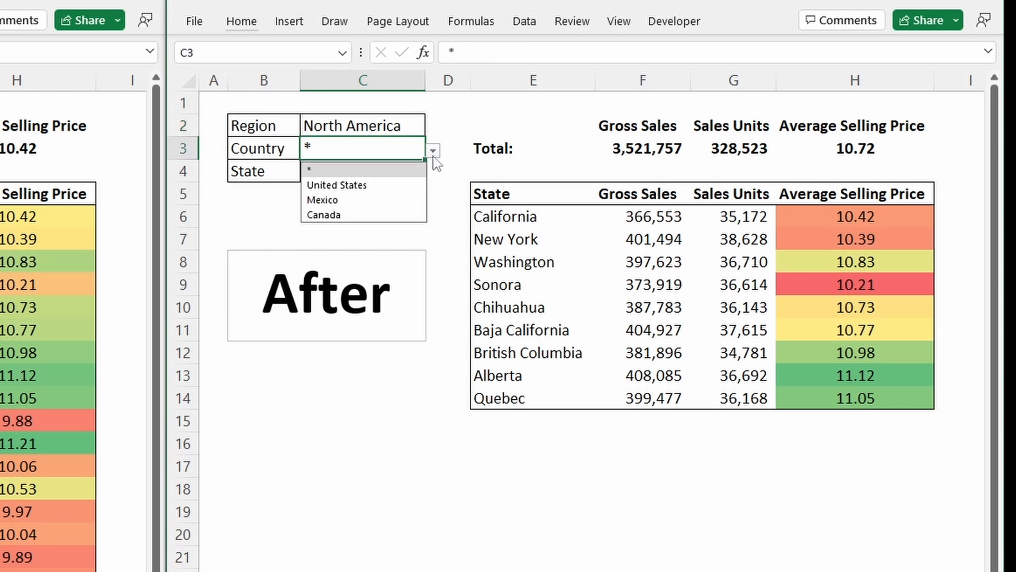
left_click(372, 200)
left_click(374, 173)
left_click(433, 175)
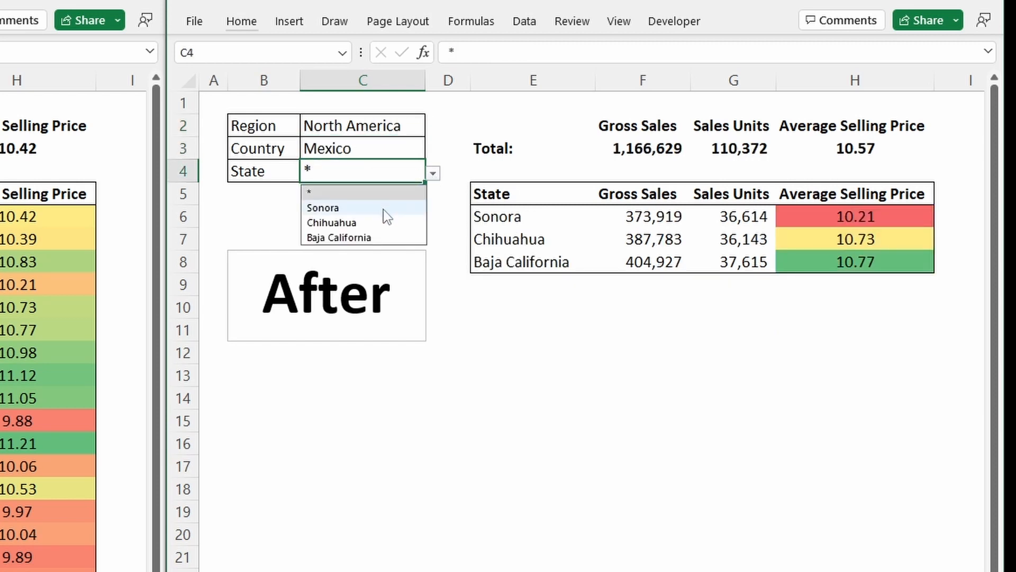
left_click(381, 222)
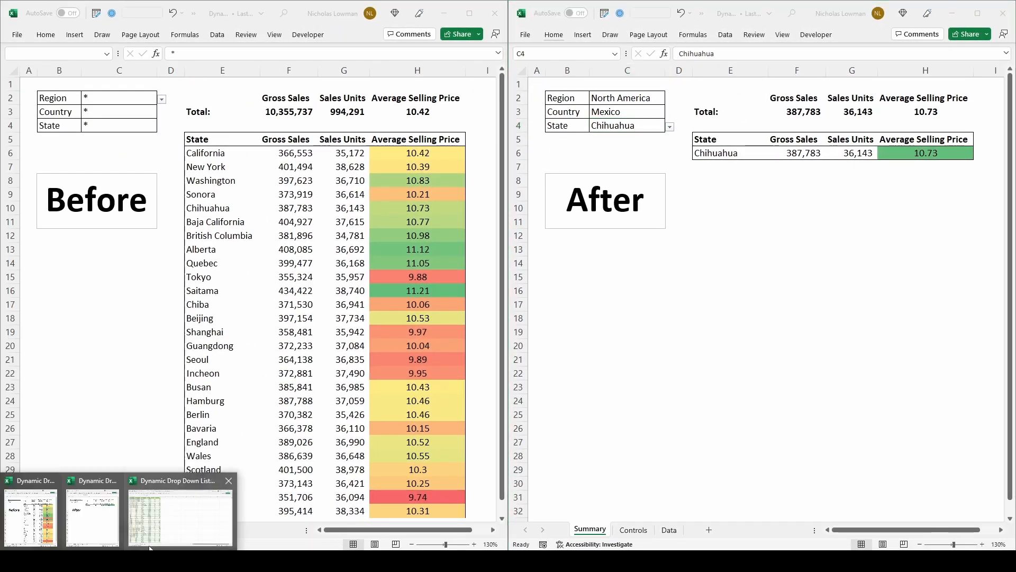
Step: Bring up the Dynamic Drop Down Lists workbook and look over its Summary, Controls and Data sheets
left_click(162, 509)
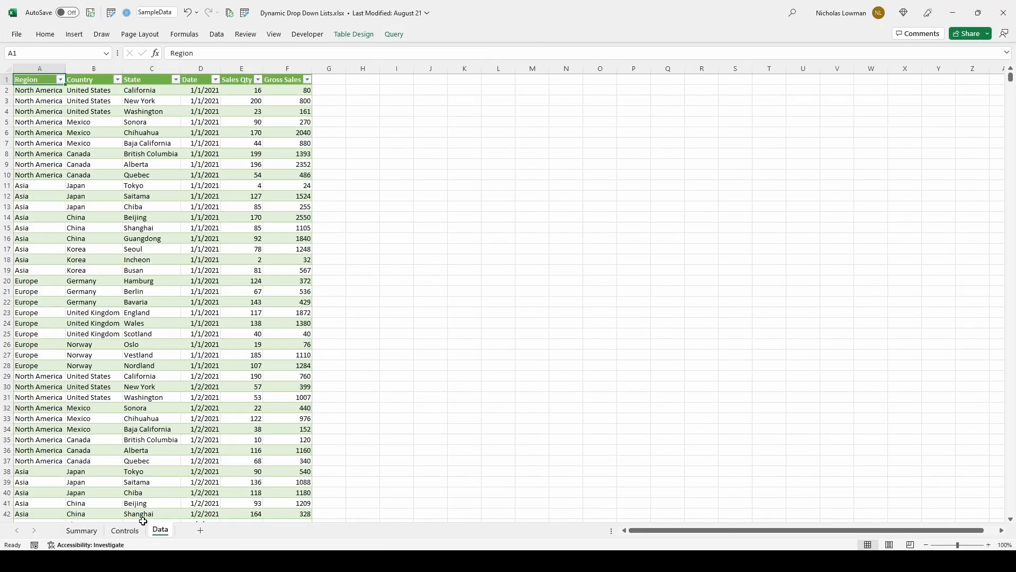
left_click(94, 528)
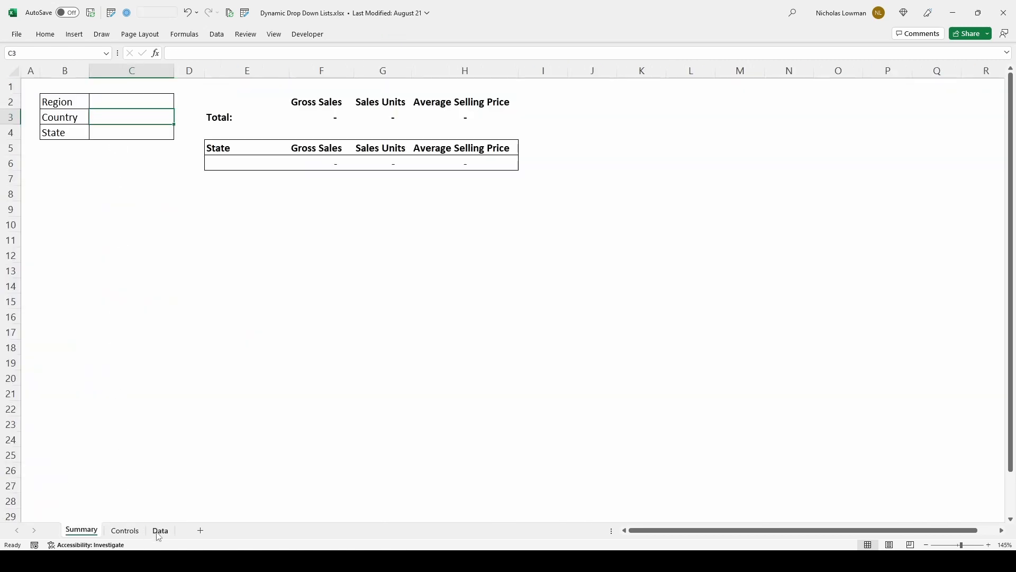
left_click(120, 534)
left_click(160, 531)
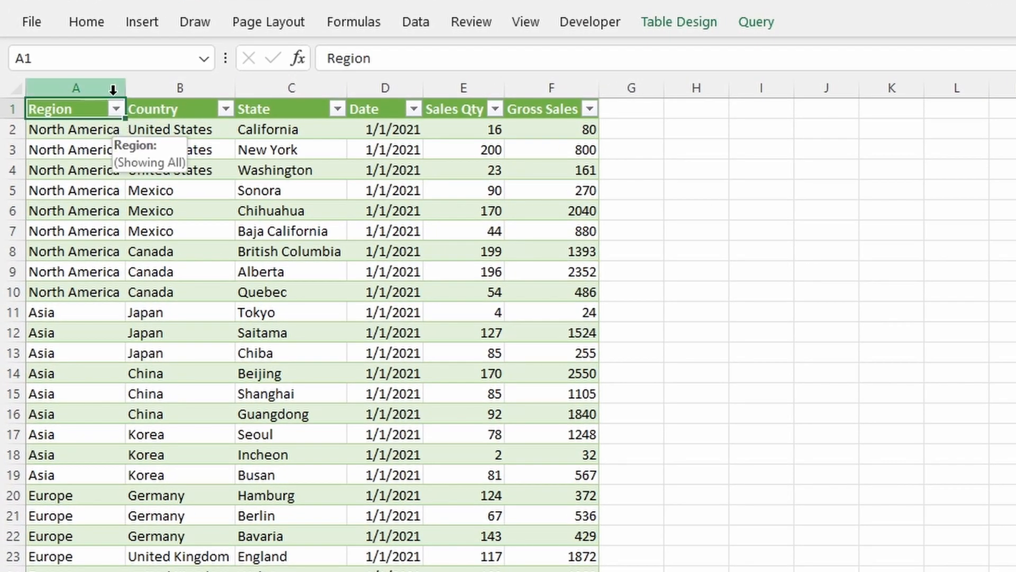
mouse_move(113, 90)
left_mouse_down()
mouse_move(322, 67)
mouse_move(318, 85)
left_mouse_up()
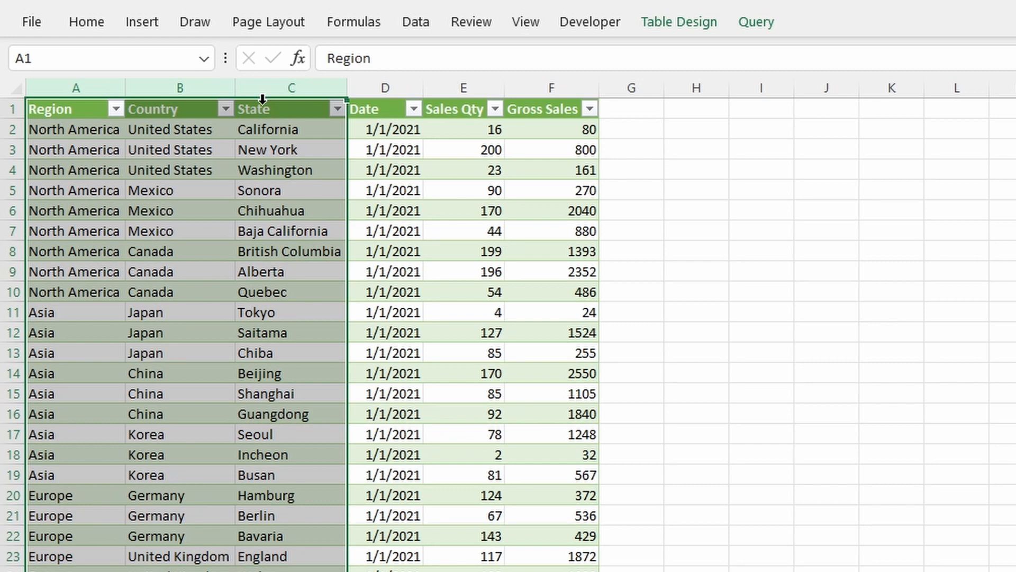
left_click(382, 113)
left_click(469, 115)
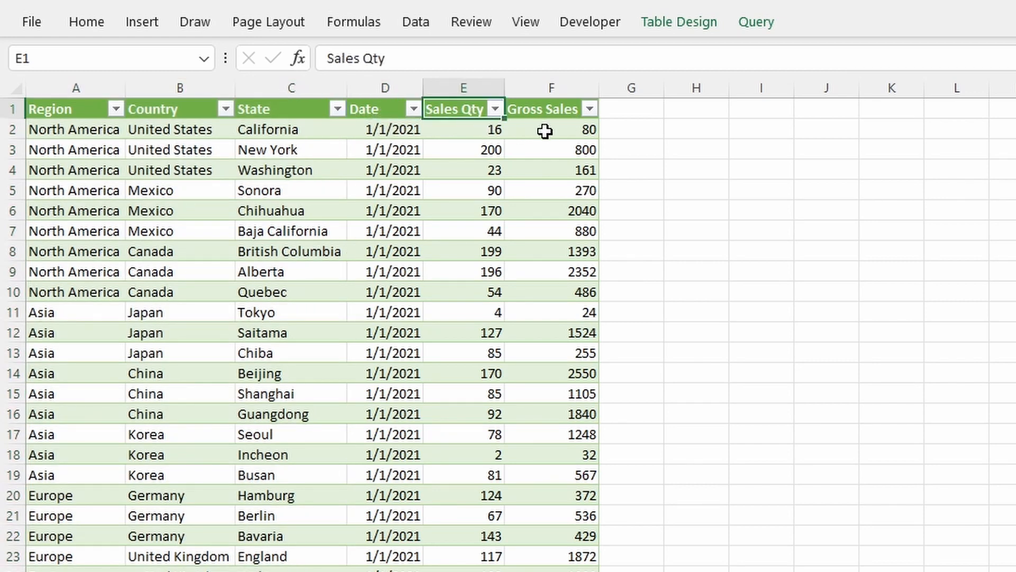
Step: Review the distinct Region, Country and State values in the Data table's filter lists
left_click(116, 109)
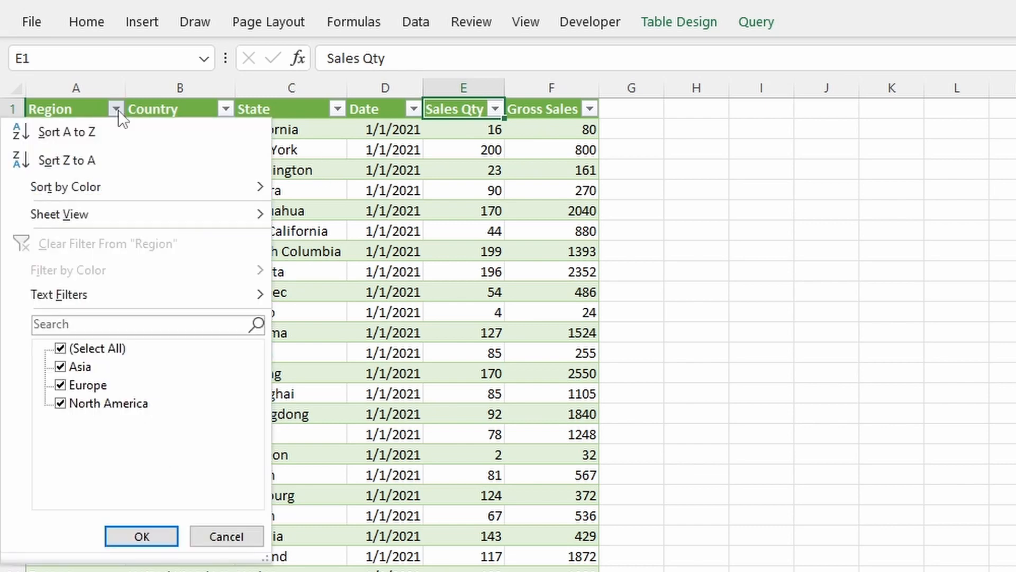
left_click(226, 109)
left_click(227, 109)
left_click_drag(252, 452, 304, 478)
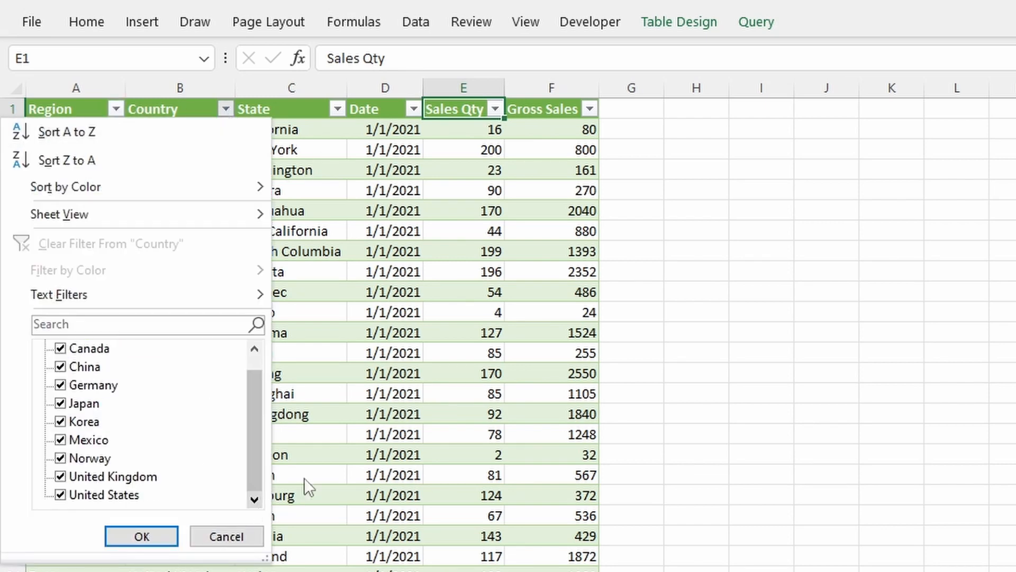
left_click(339, 109)
left_click(338, 109)
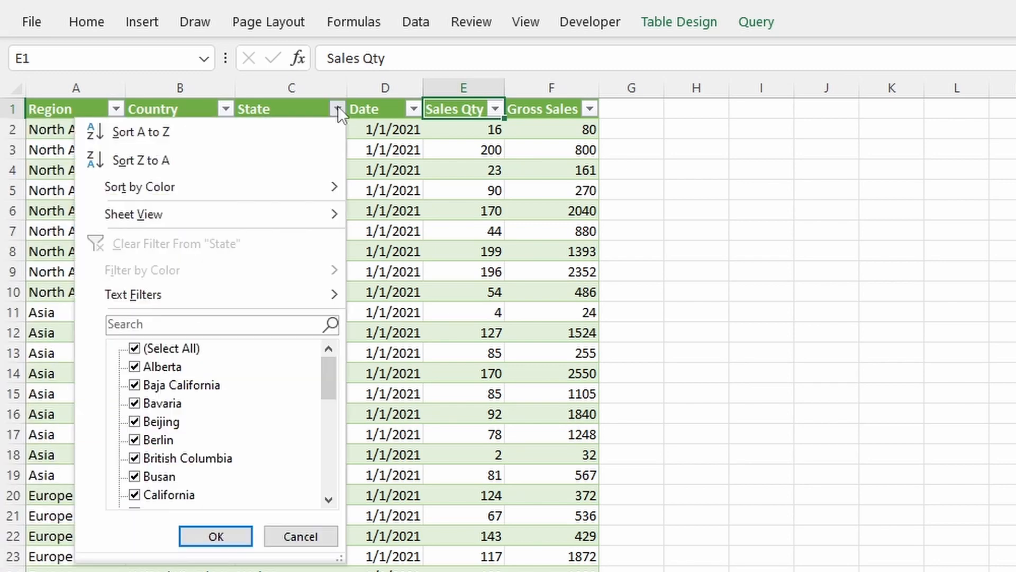
left_click_drag(330, 373, 320, 479)
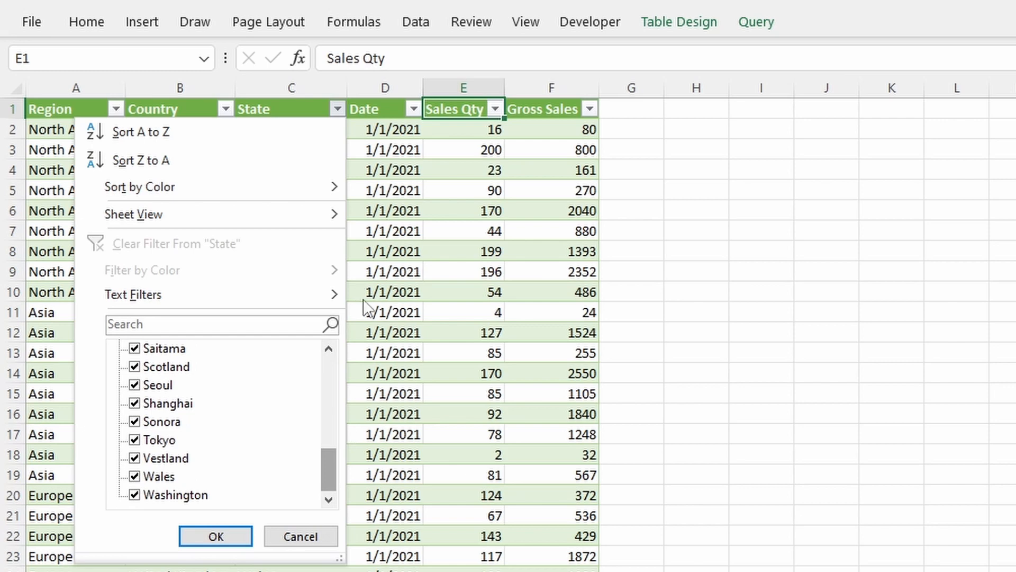
left_click(374, 210)
left_click(66, 129)
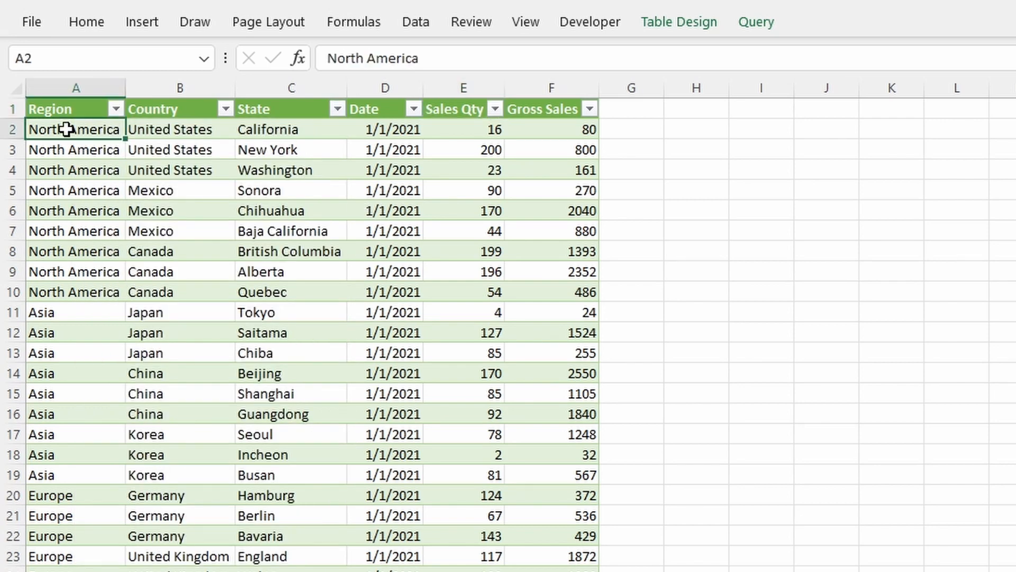
key("ctrl+Page_Down")
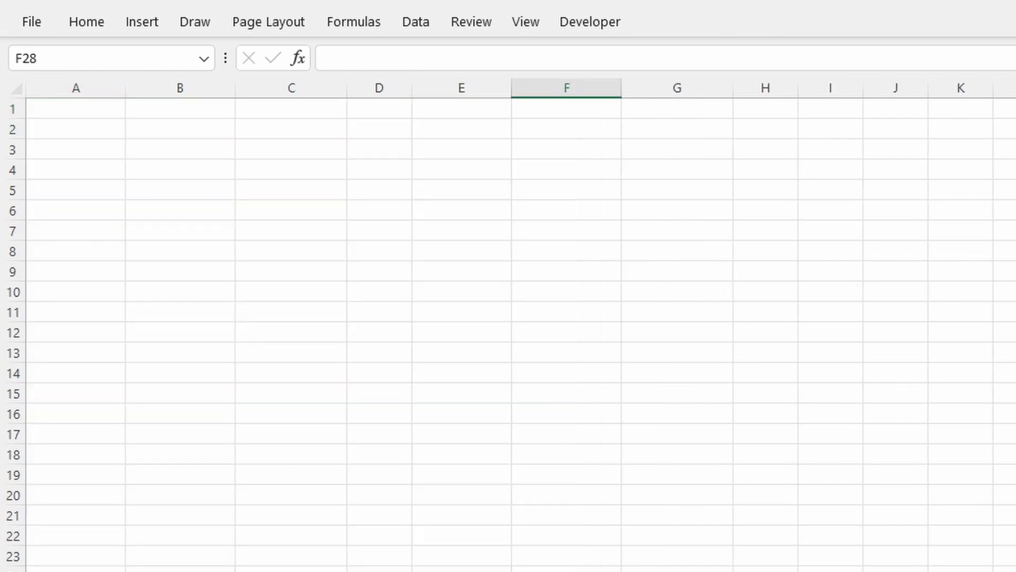
Step: Enter =UNIQUE(SampleData[Region]) in Controls cell A1 to list the regions
left_click(85, 114)
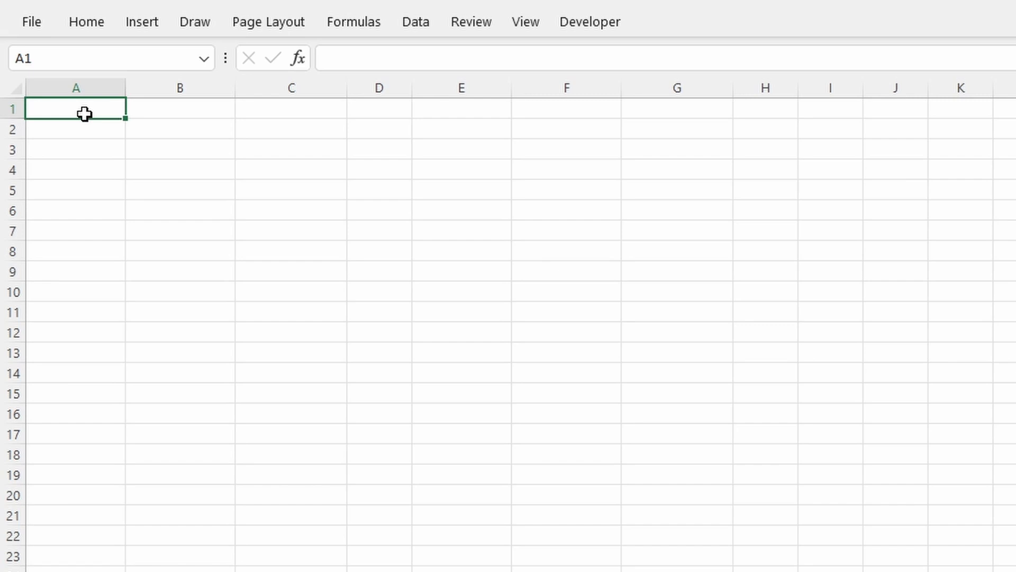
type("=uniq")
key("Tab")
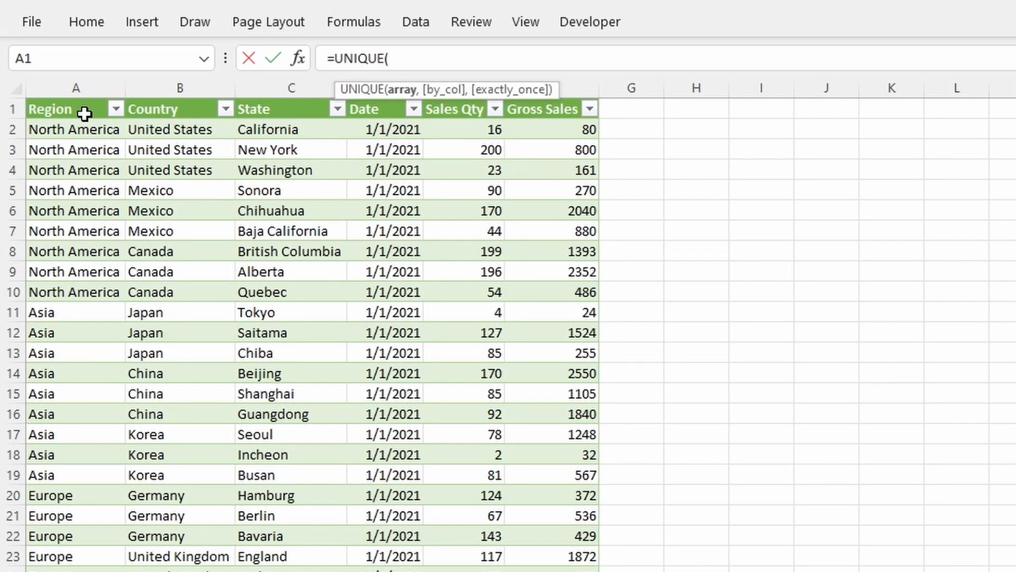
key("Down")
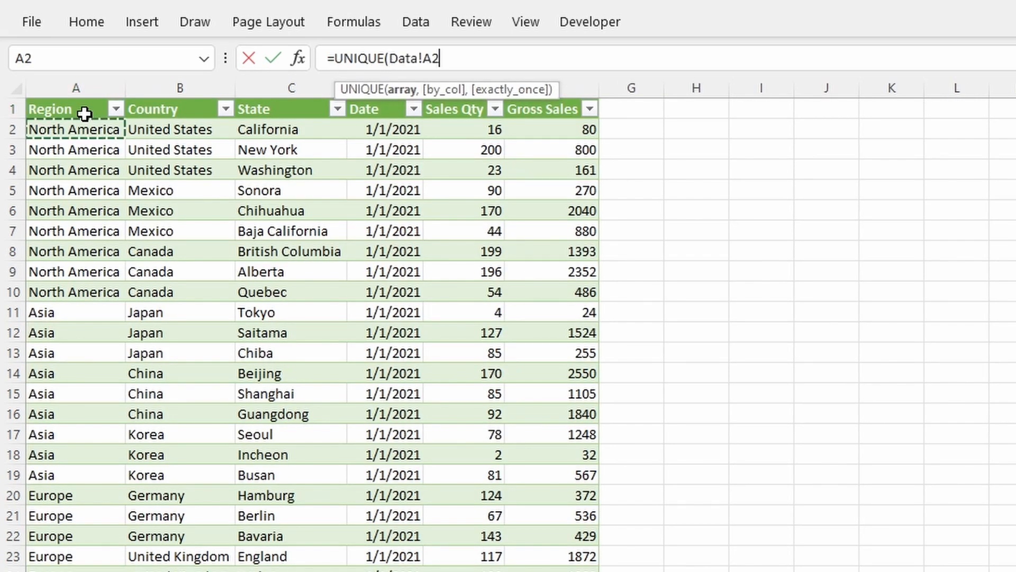
key("ctrl+shift+Down")
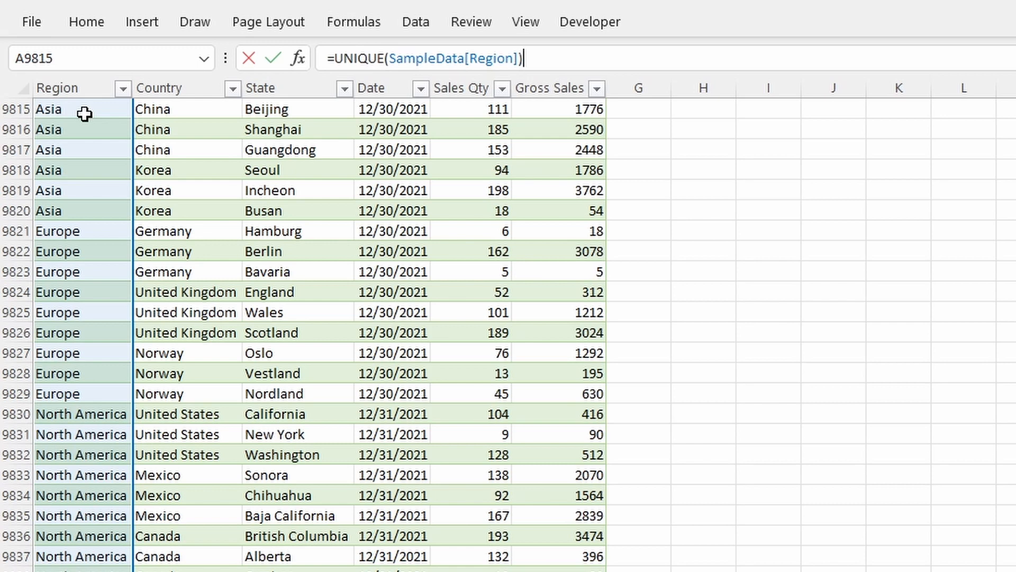
key("Return")
key("Up")
Step: Enter =UNIQUE(SampleData[Country]) in B1 to list the countries
key("Right")
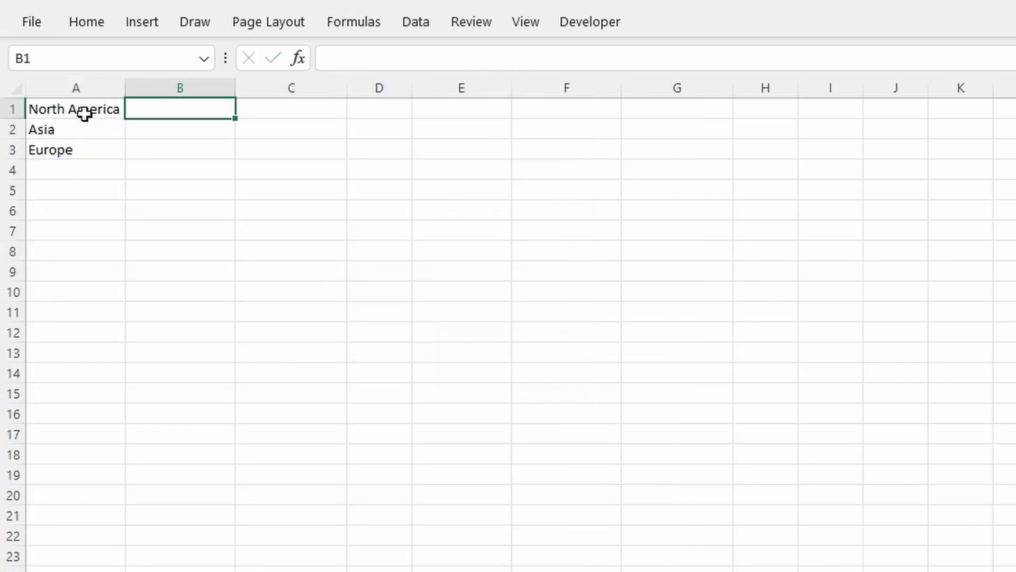
type("=uniq")
key("Tab")
key("ctrl+Page_Down")
key("Right")
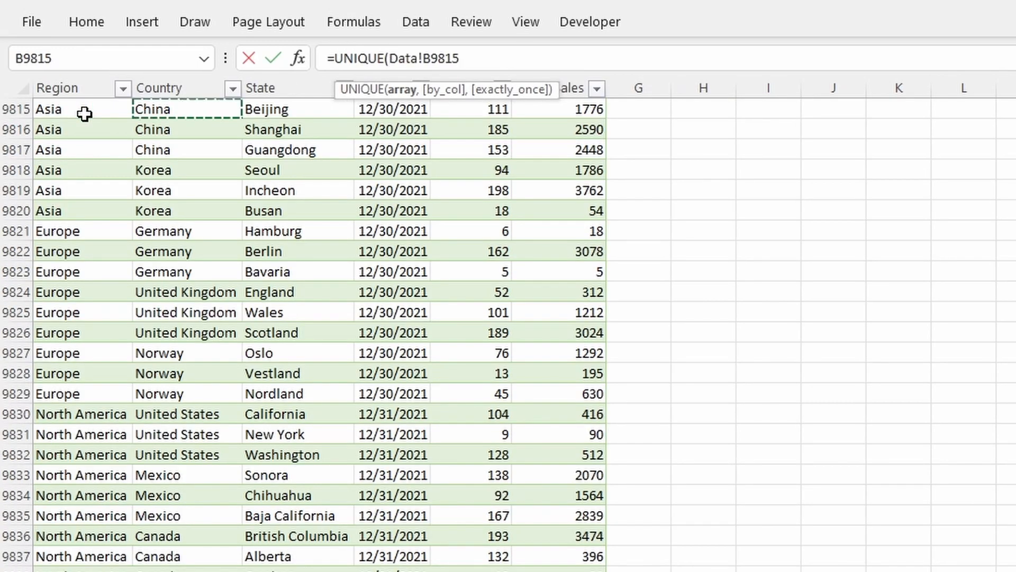
key("ctrl+shift+Down")
key("Return")
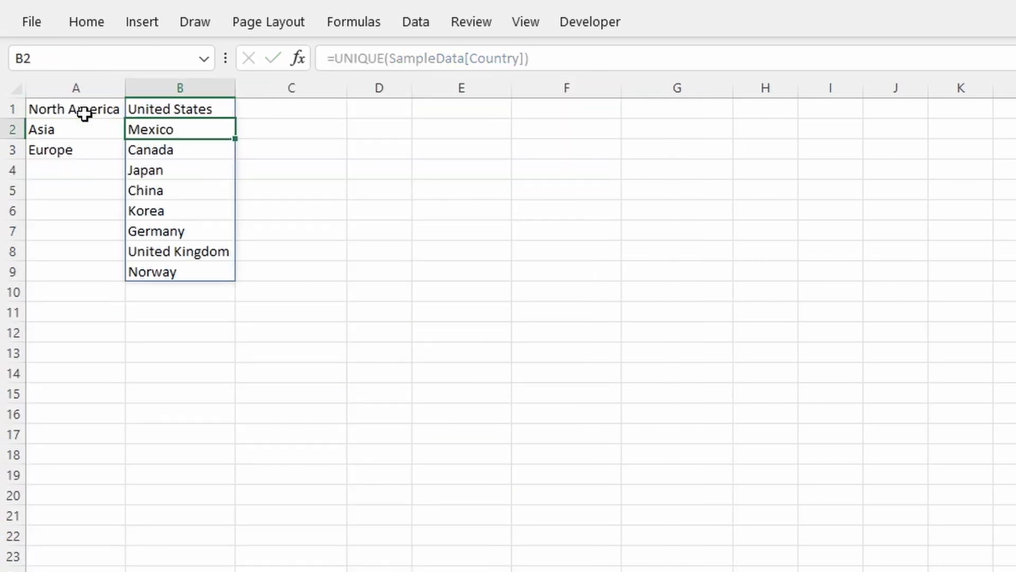
Step: Enter =UNIQUE(SampleData[State]) in C1 to list the states
key("Up")
key("Right")
type("=uniq")
key("Tab")
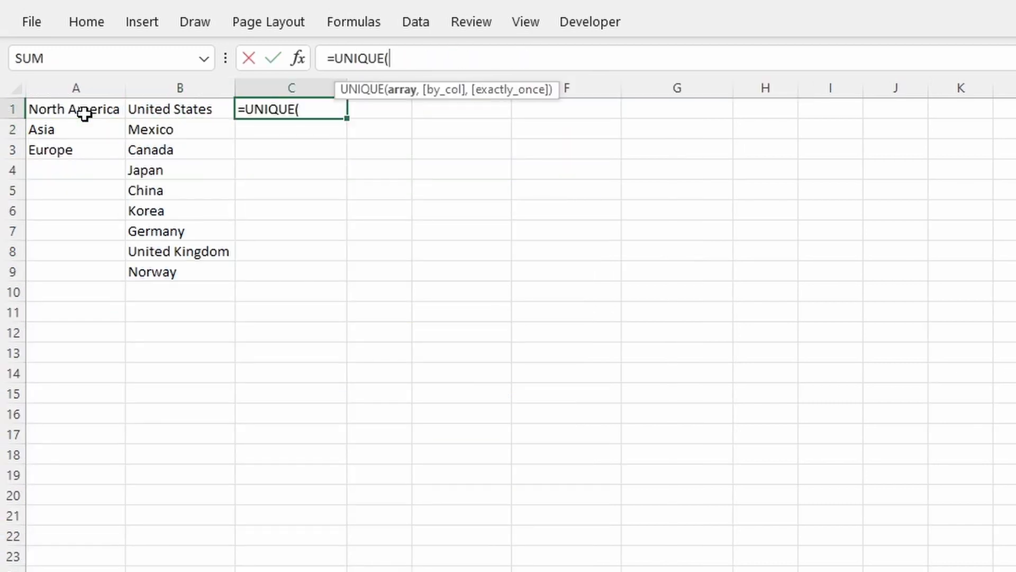
key("ctrl+Page_Down")
key("Right")
key("Right")
key("ctrl+shift+Down")
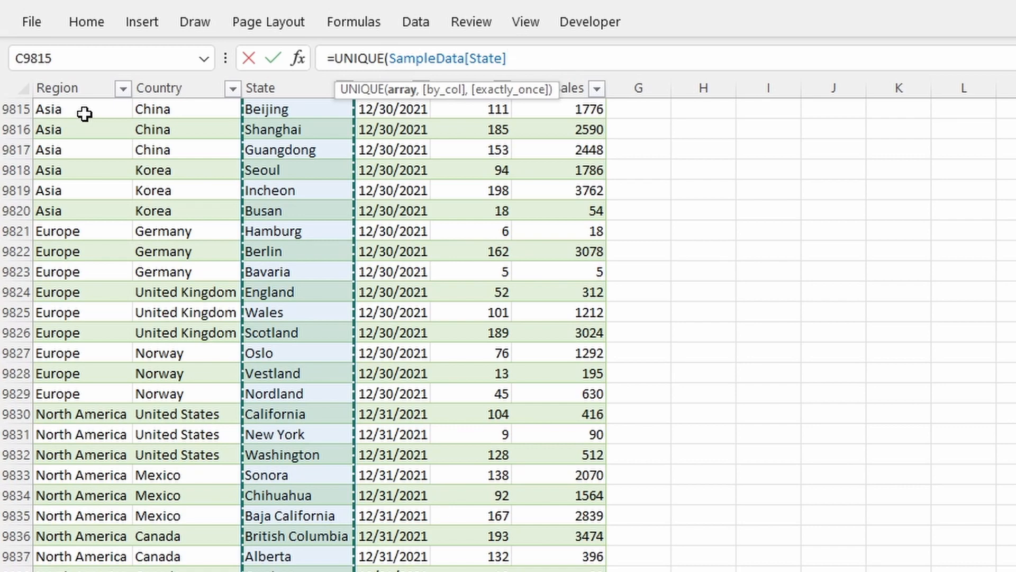
type(")")
key("Return")
Step: Review the A1 region formula and select the Summary sheet's Region cell C2
left_click(85, 114)
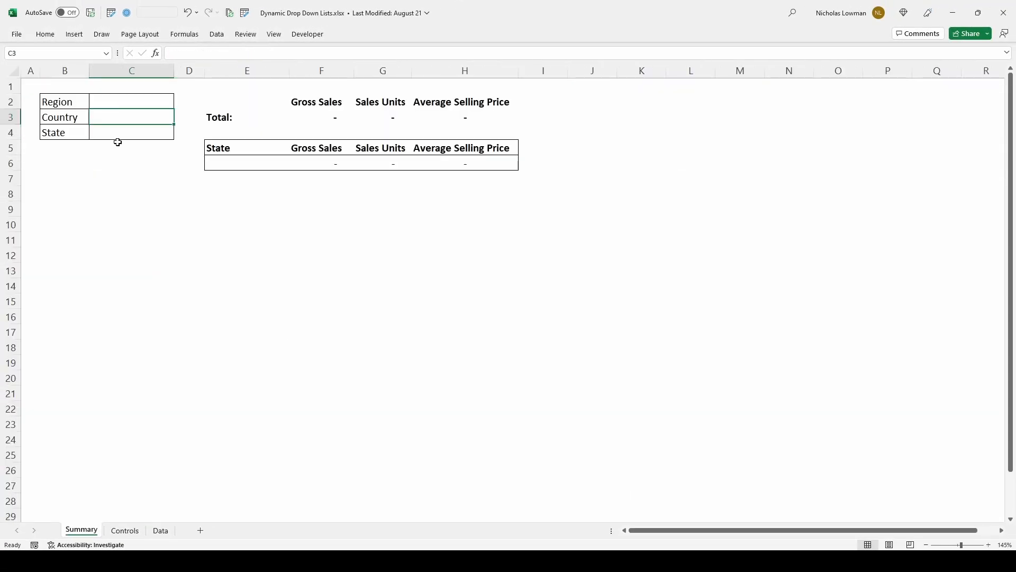
left_click(128, 102)
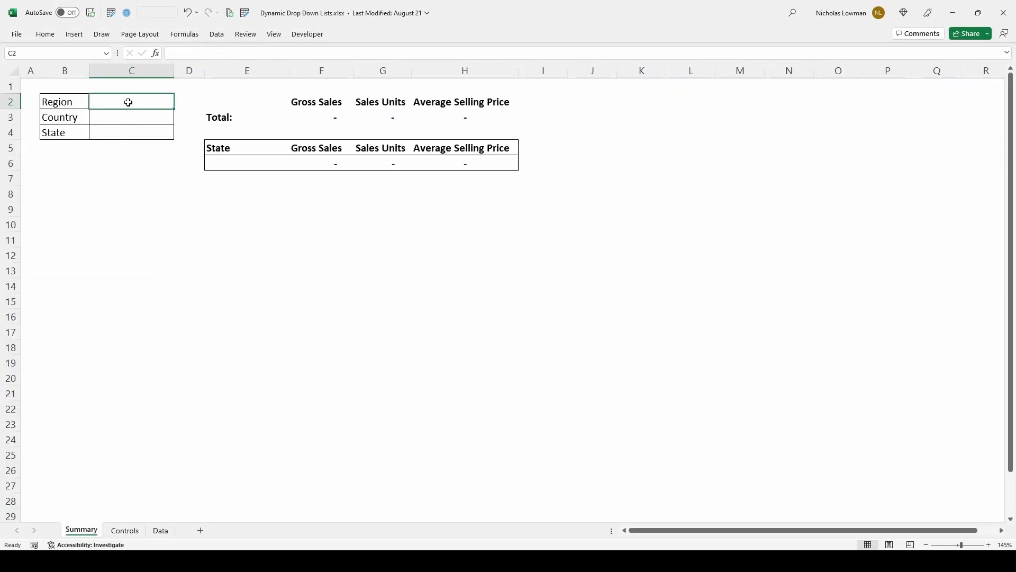
key("alt+a")
Step: Give C2 a List validation sourced from the Controls region cells A1:A3
key("v")
key("v")
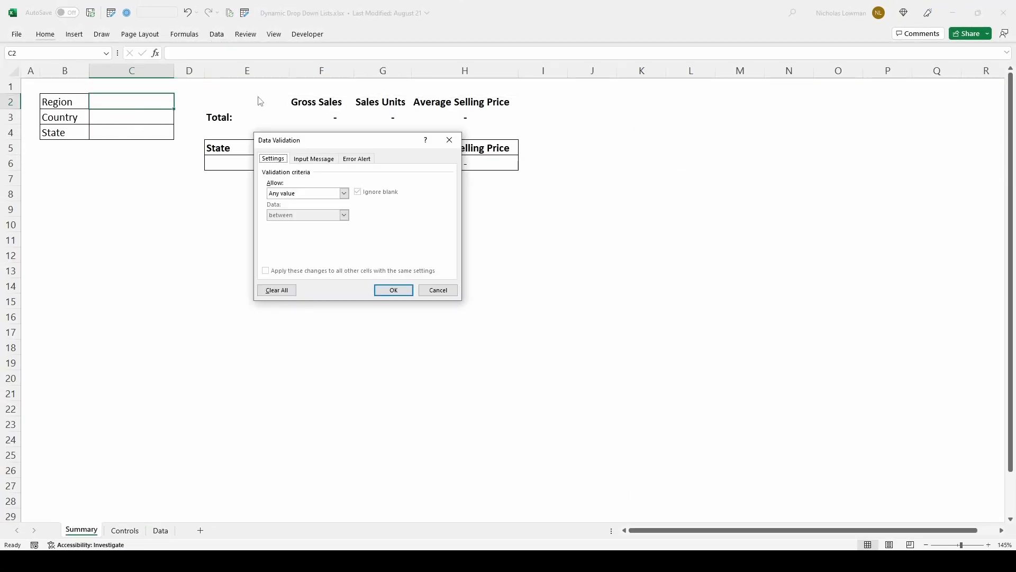
key("Escape")
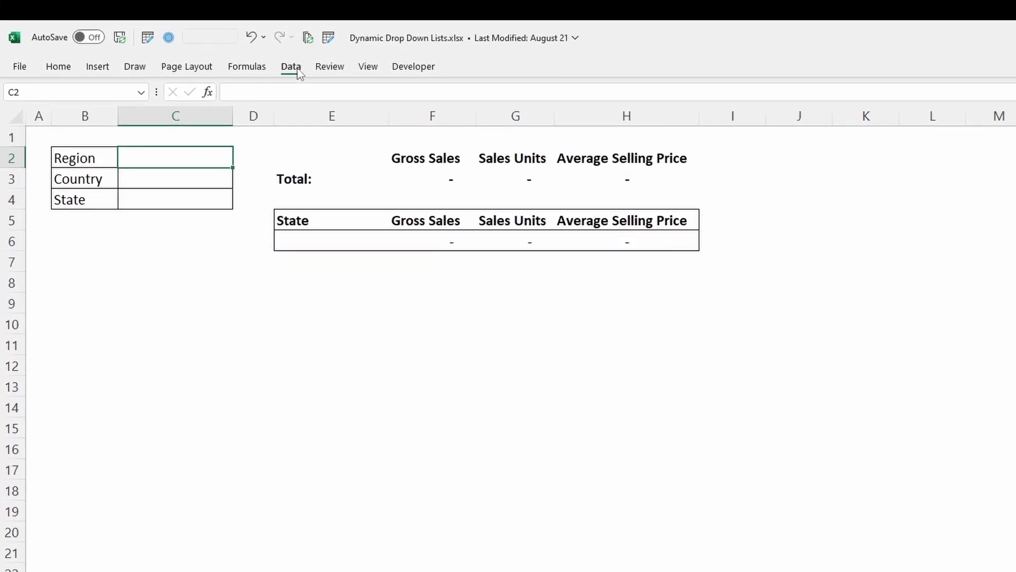
left_click(295, 67)
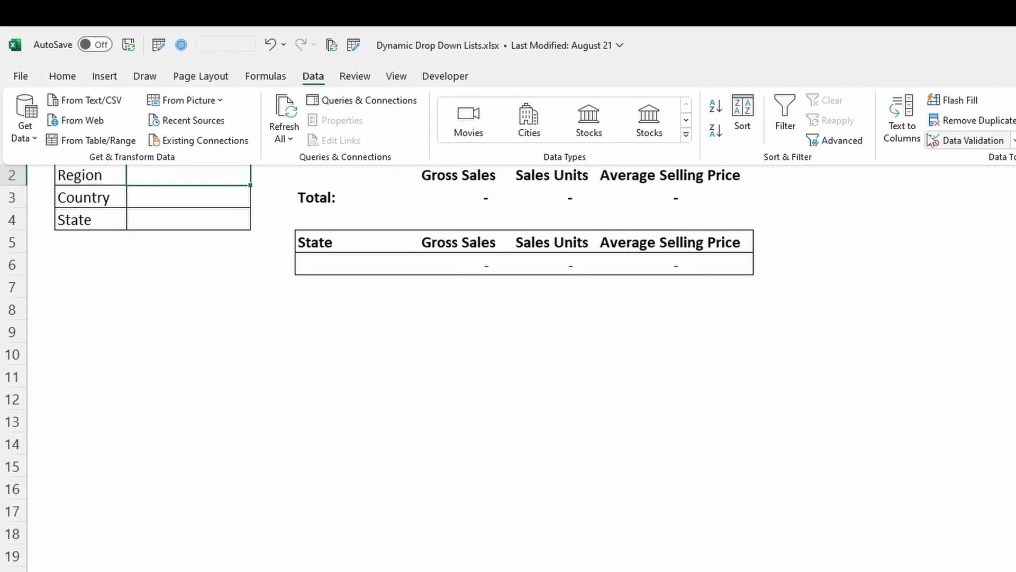
left_click(974, 144)
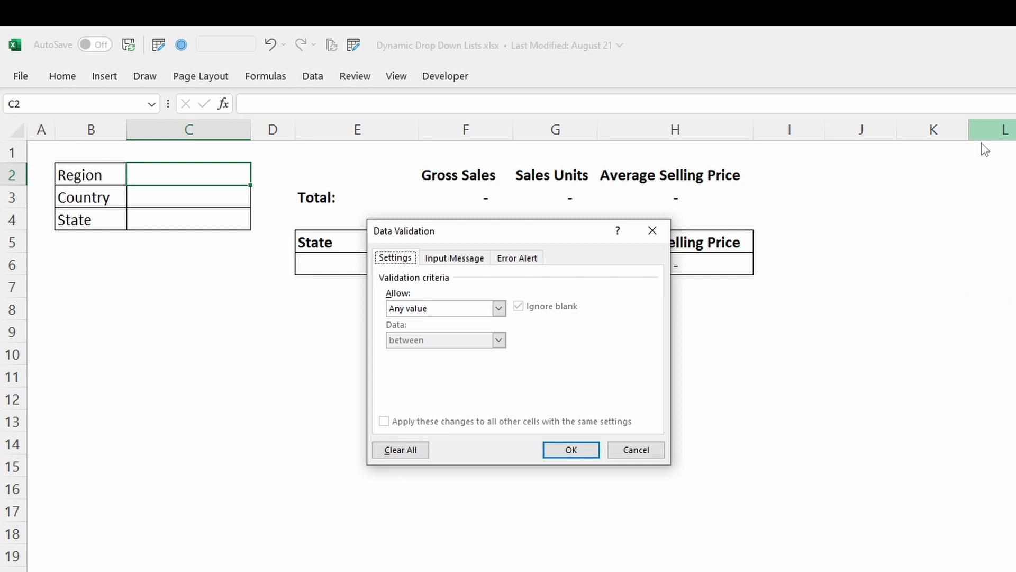
left_click(442, 304)
left_click(432, 351)
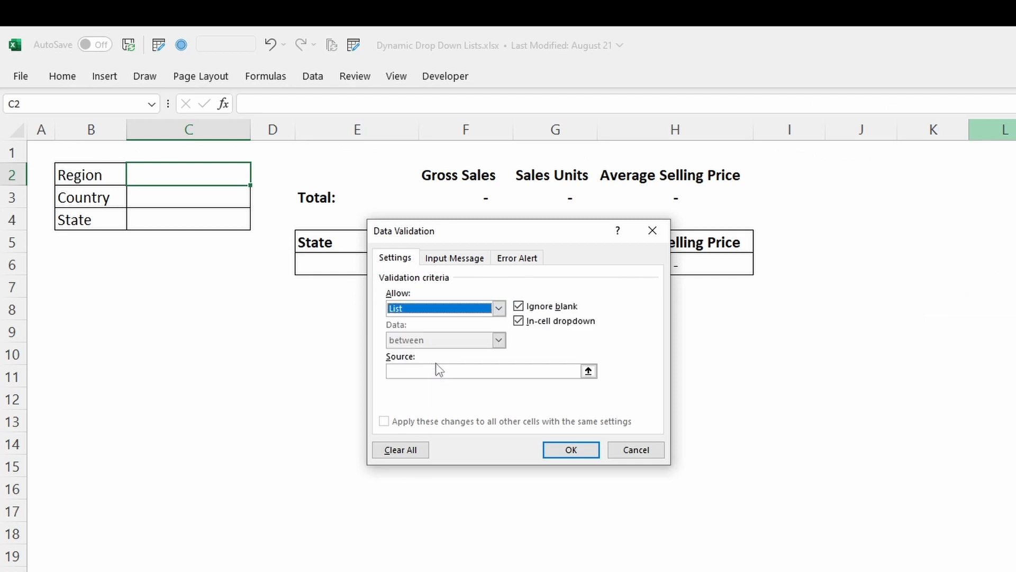
left_click(437, 370)
type("=")
left_click(196, 555)
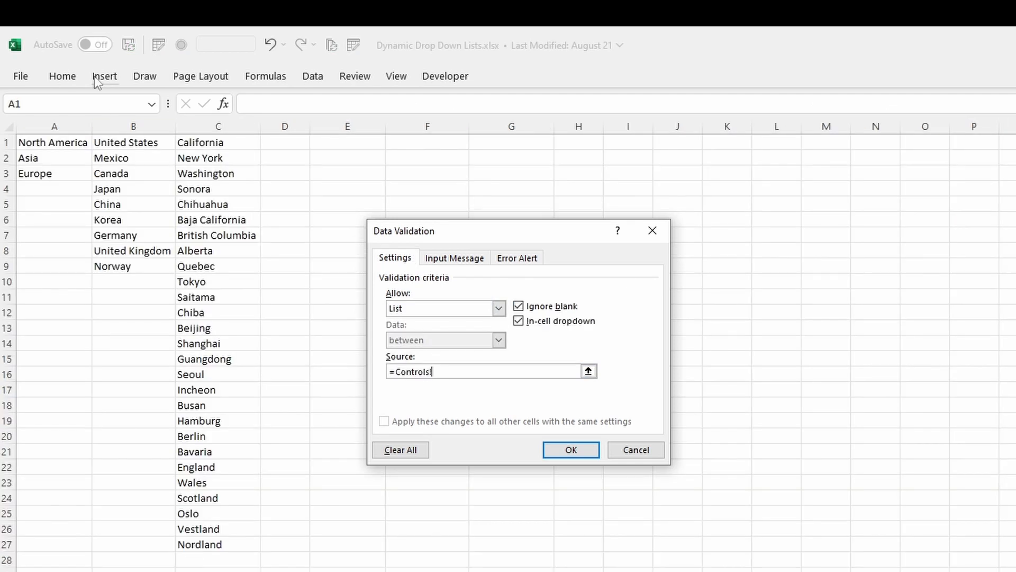
left_click_drag(73, 145, 71, 168)
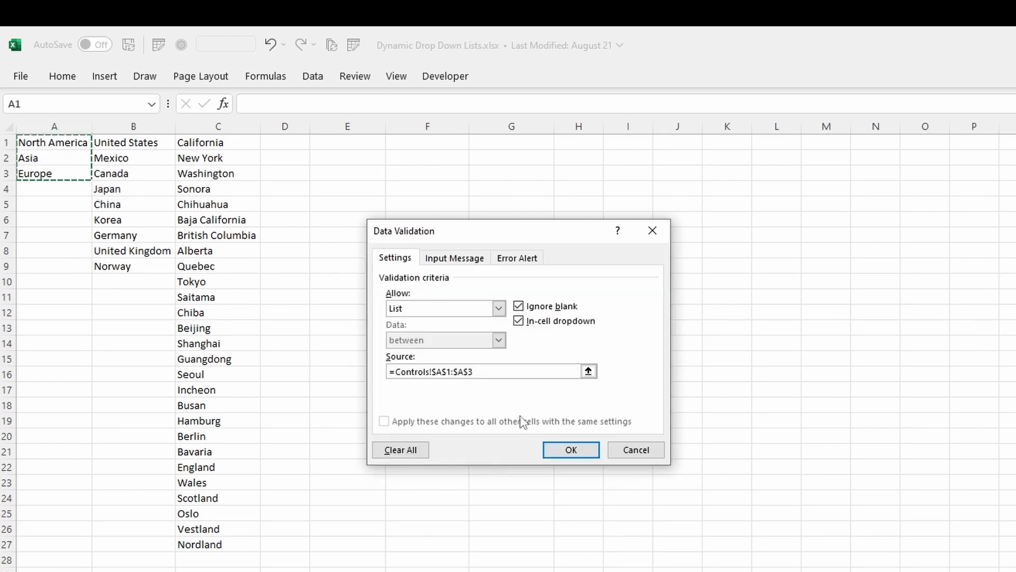
Step: Change the source to the spilled =Controls!$A$1#, apply it, and test the Region drop-down
left_click_drag(464, 367, 454, 370)
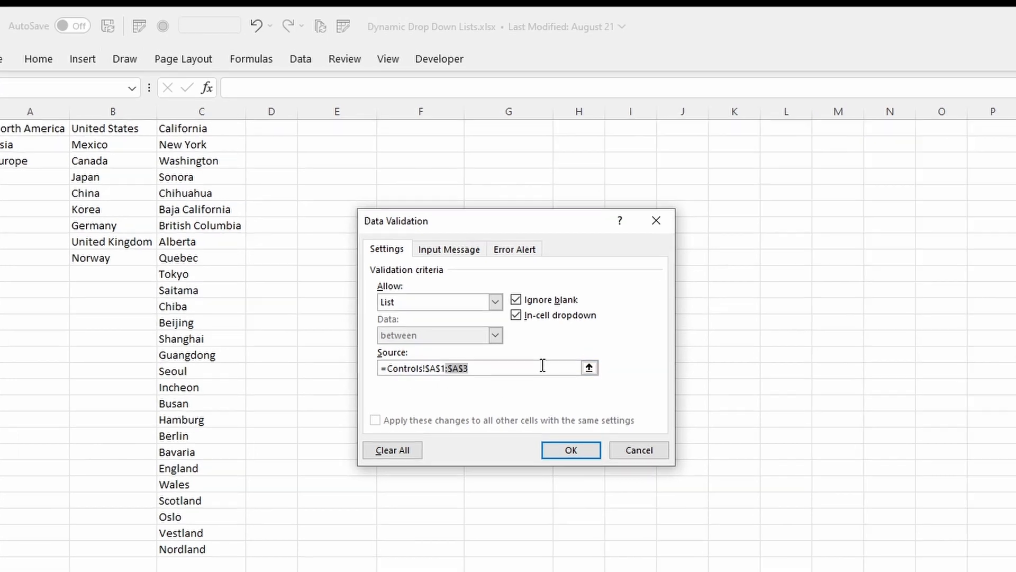
key("BackSpace")
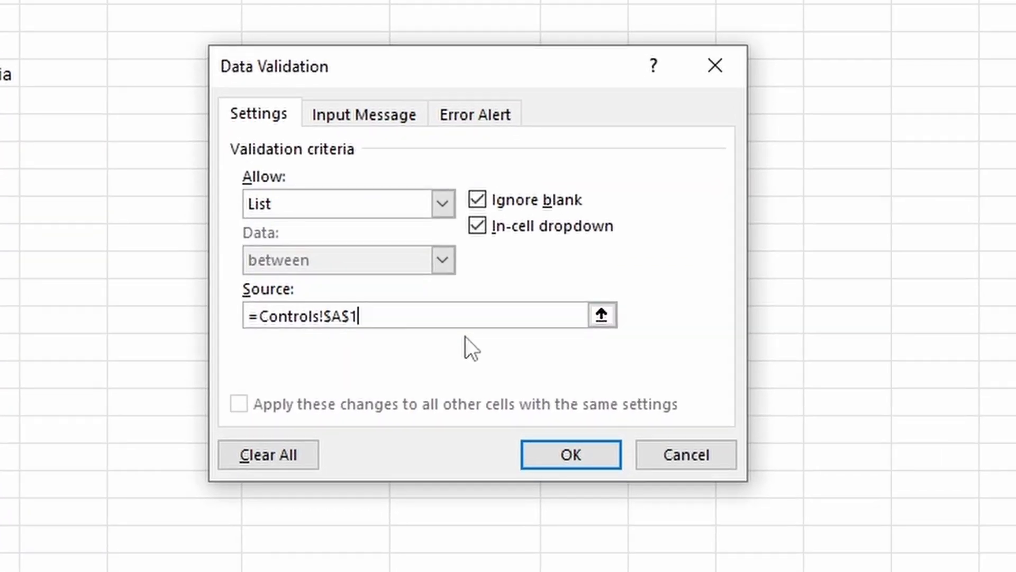
type("#")
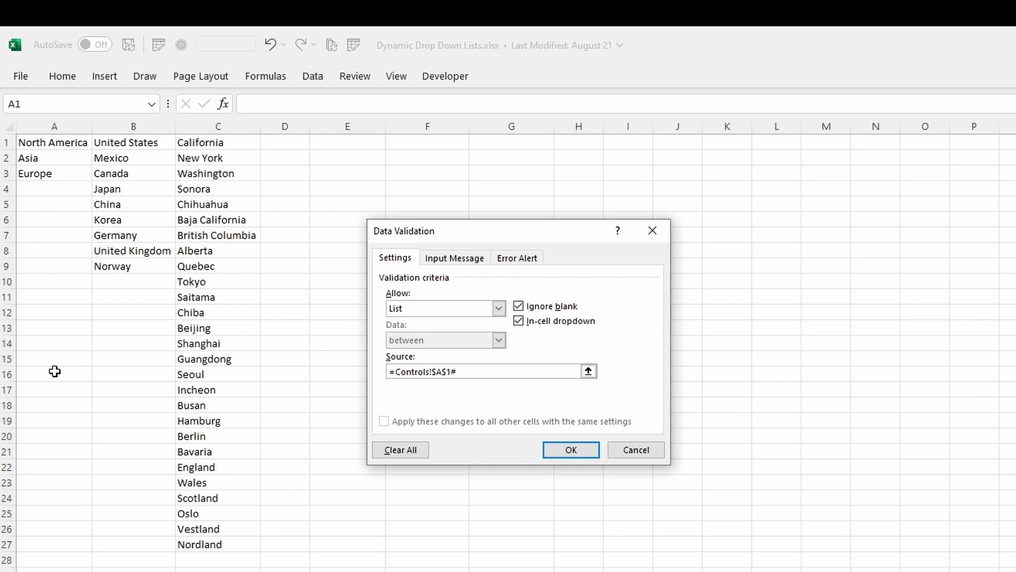
left_click(585, 447)
left_click(258, 180)
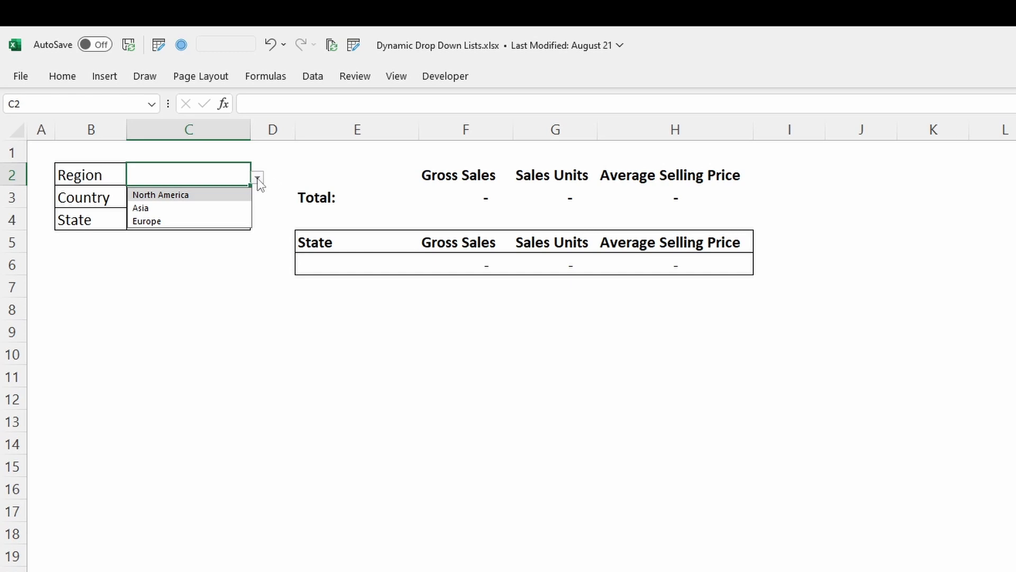
left_click(231, 195)
left_click(231, 194)
Step: Give Country cell C3 a List validation sourced from =Controls!$B$1#
key("alt+a")
key("v")
key("v")
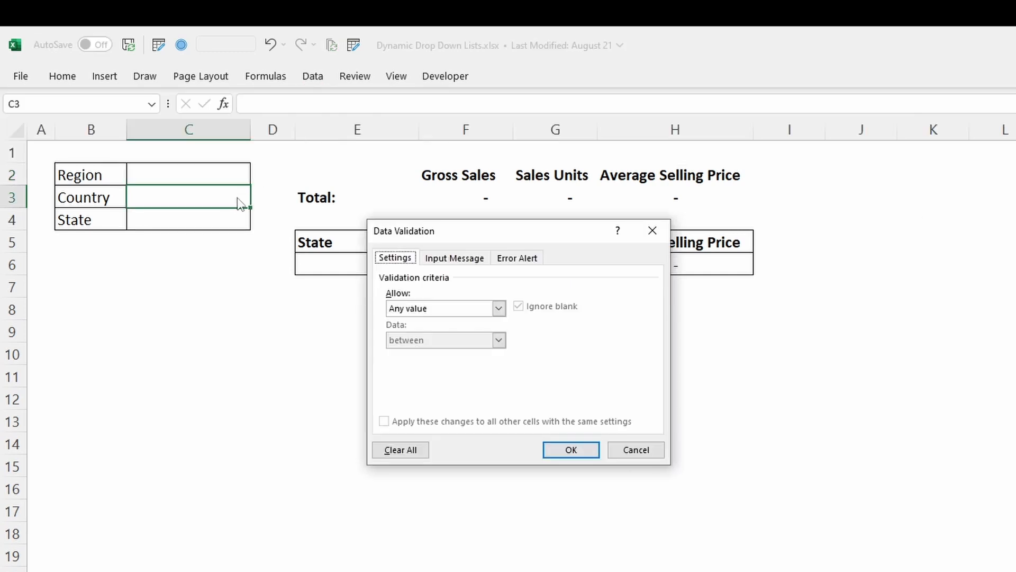
left_click(499, 308)
left_click(445, 352)
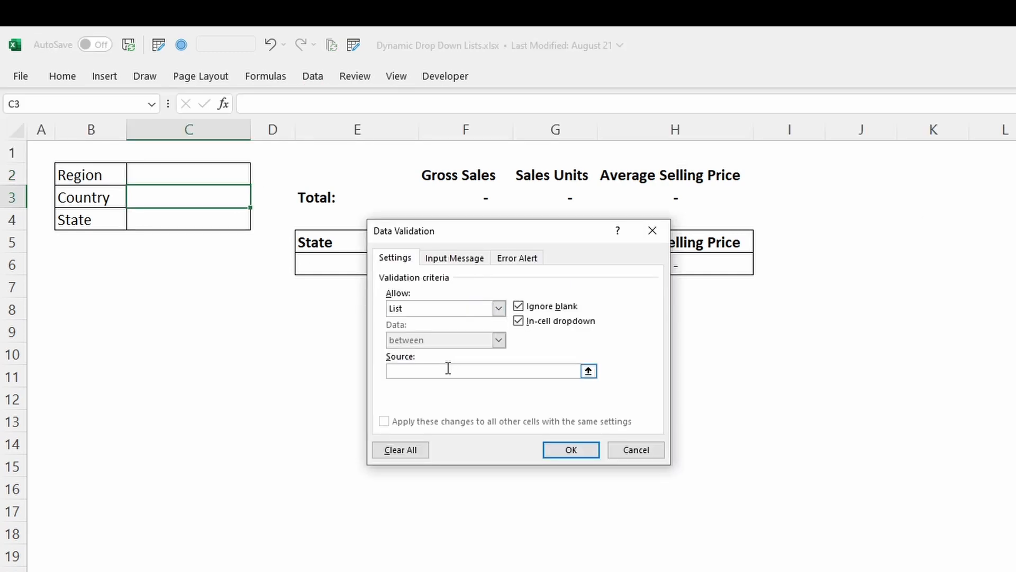
key("ctrl+Page_Down")
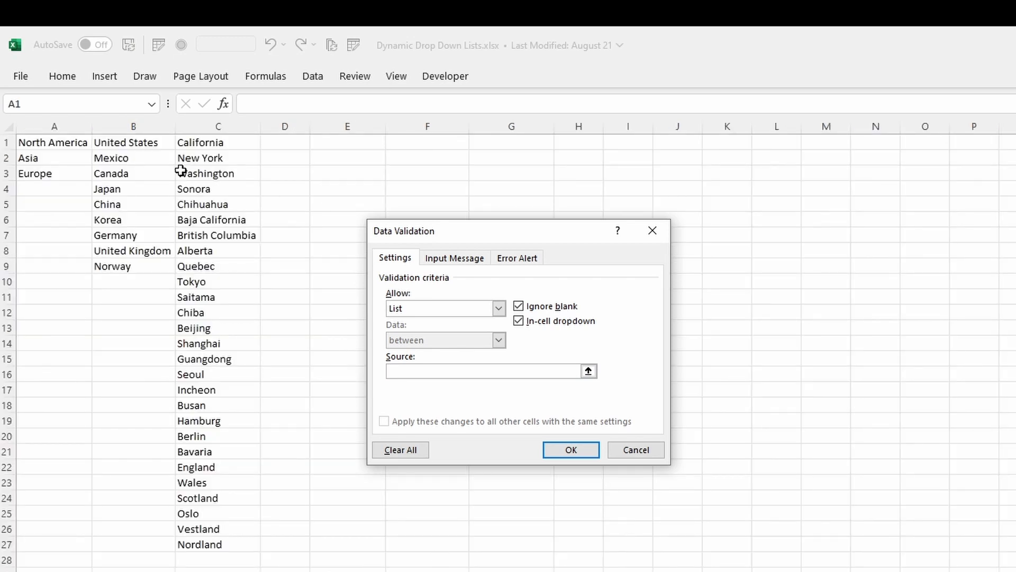
left_click(148, 147)
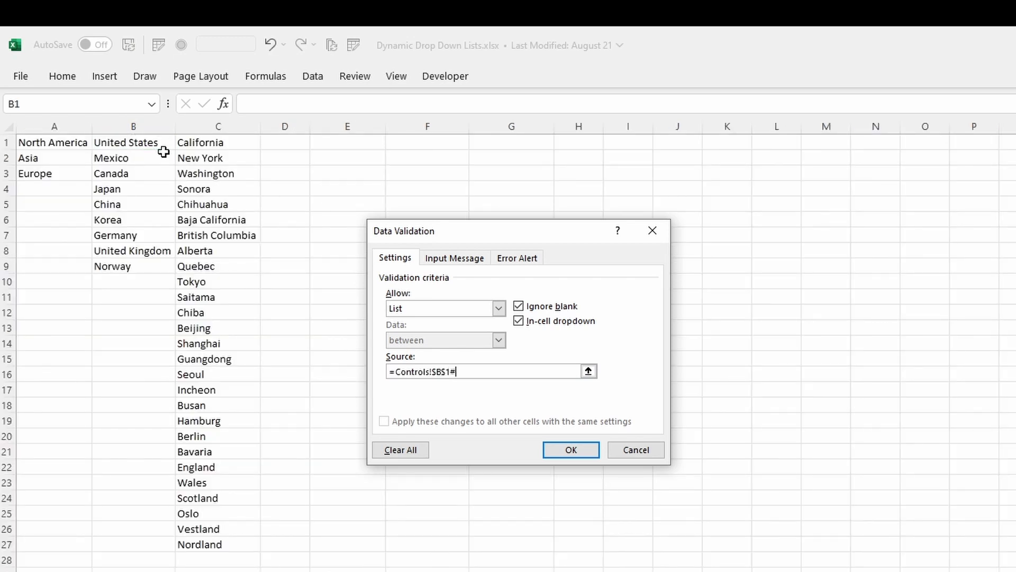
key("Return")
Step: Give State cell C4 a List validation sourced from =Controls!$C$1#
key("Down")
key("alt+a")
key("v")
key("v")
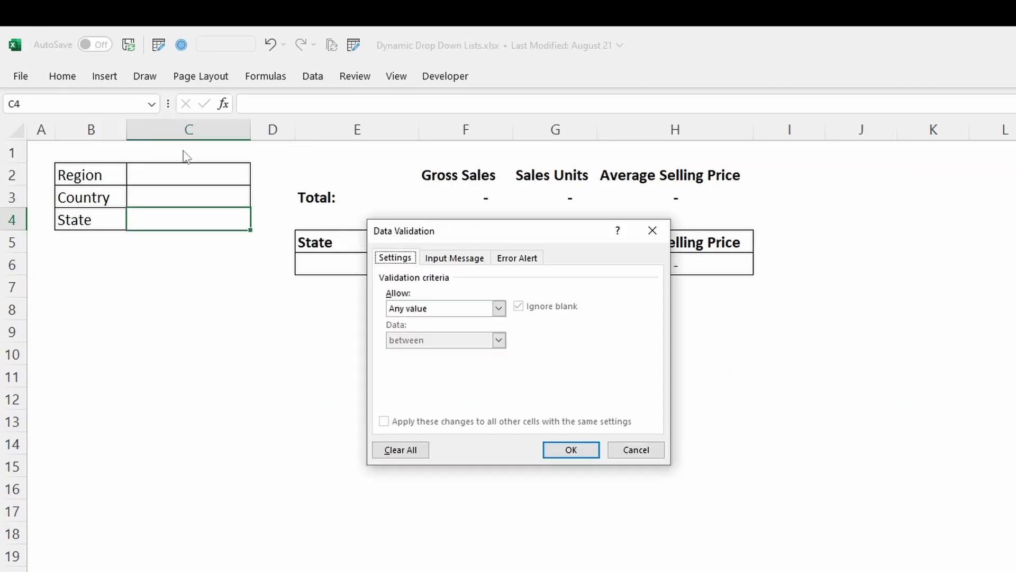
left_click(499, 308)
left_click(427, 352)
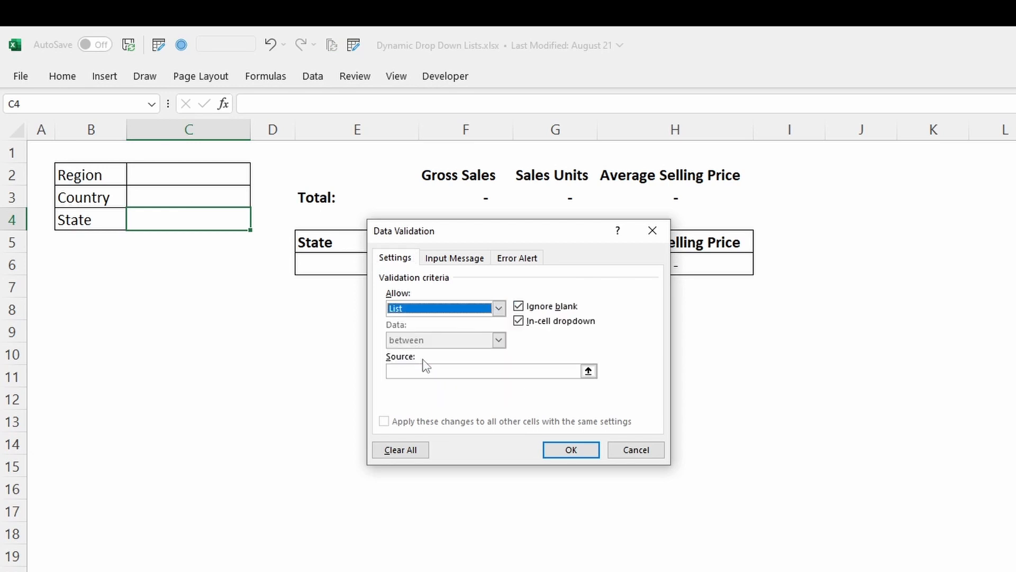
key("Tab")
key("ctrl+Page_Down")
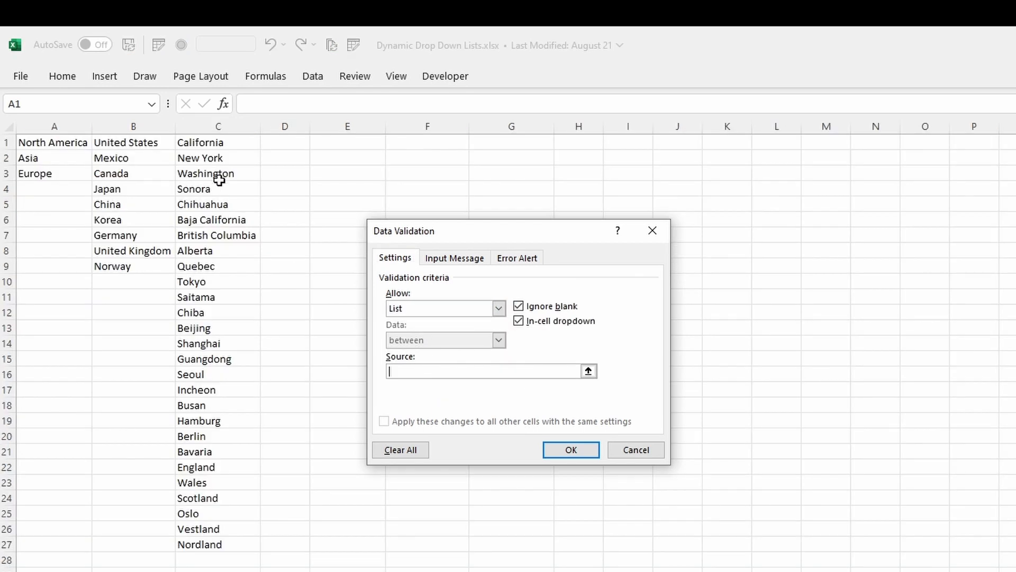
left_click(219, 140)
type("#")
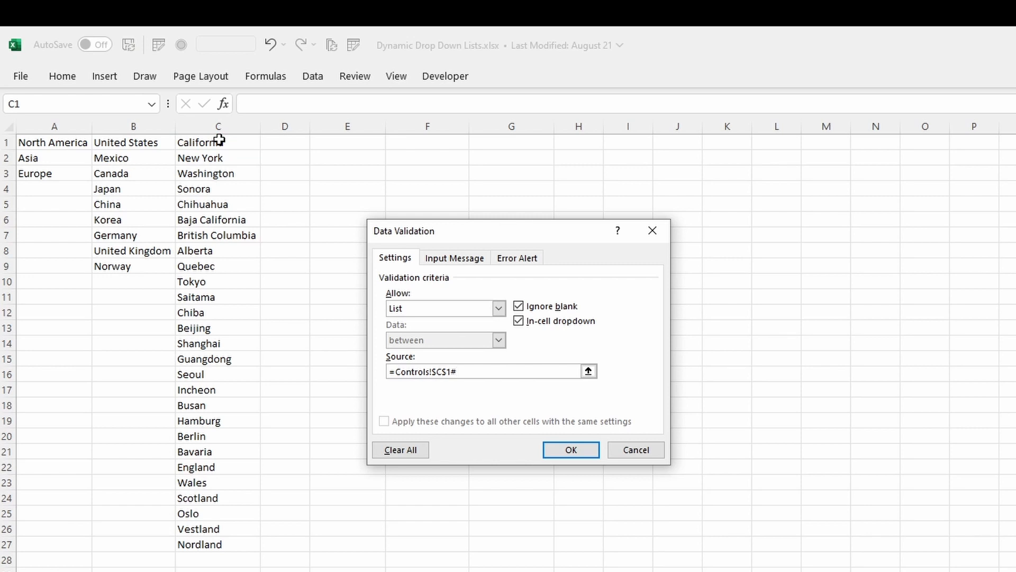
key("Return")
Step: Test the State, Country and Region drop-downs on the Summary sheet
left_click(258, 223)
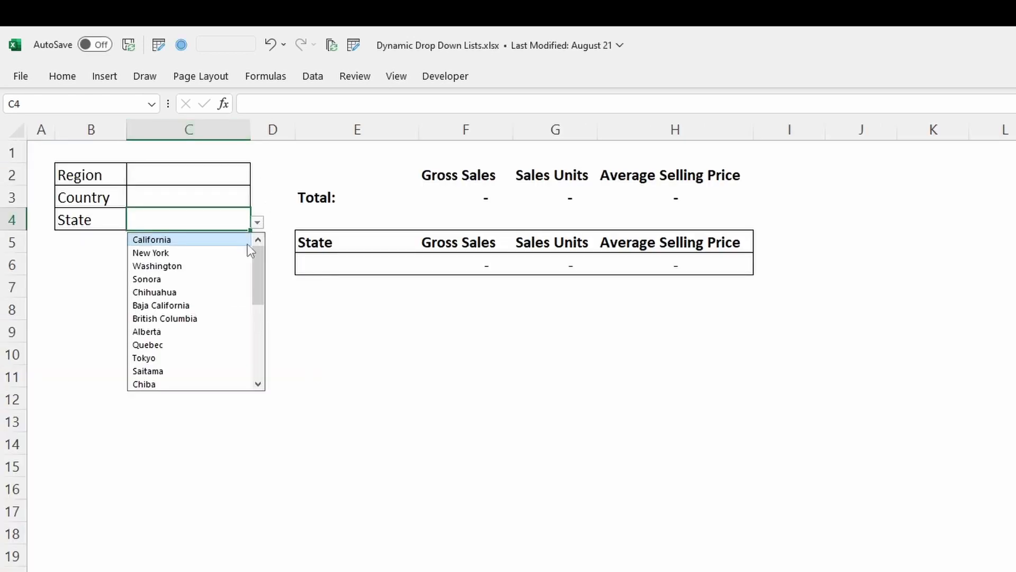
left_click(245, 199)
left_click(258, 200)
left_click(227, 177)
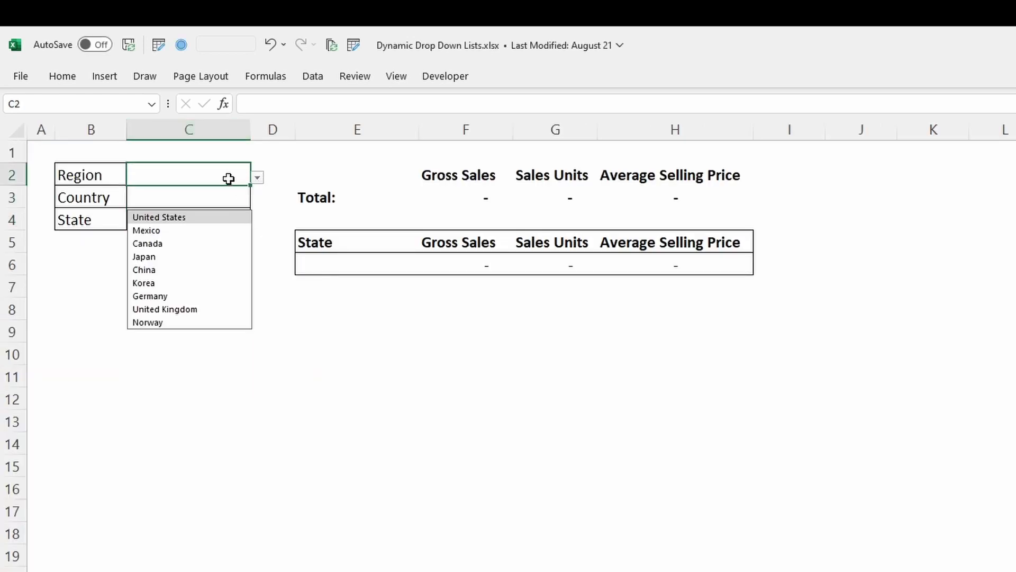
left_click(257, 178)
left_click(233, 175)
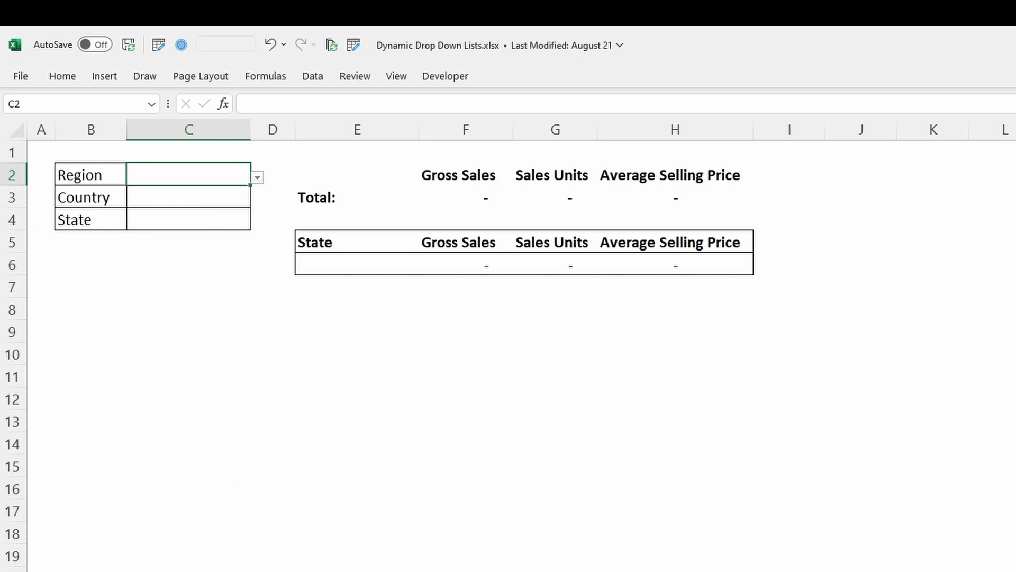
key("ctrl+Page_Down")
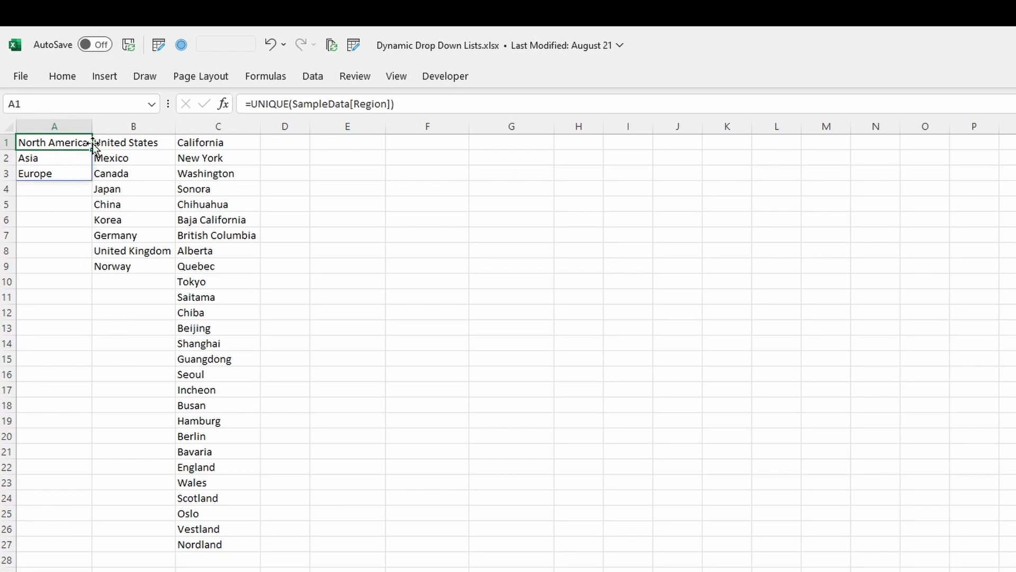
Step: Wrap the A1 Region formula as HSTACK("*", UNIQUE(...))
left_click(255, 104)
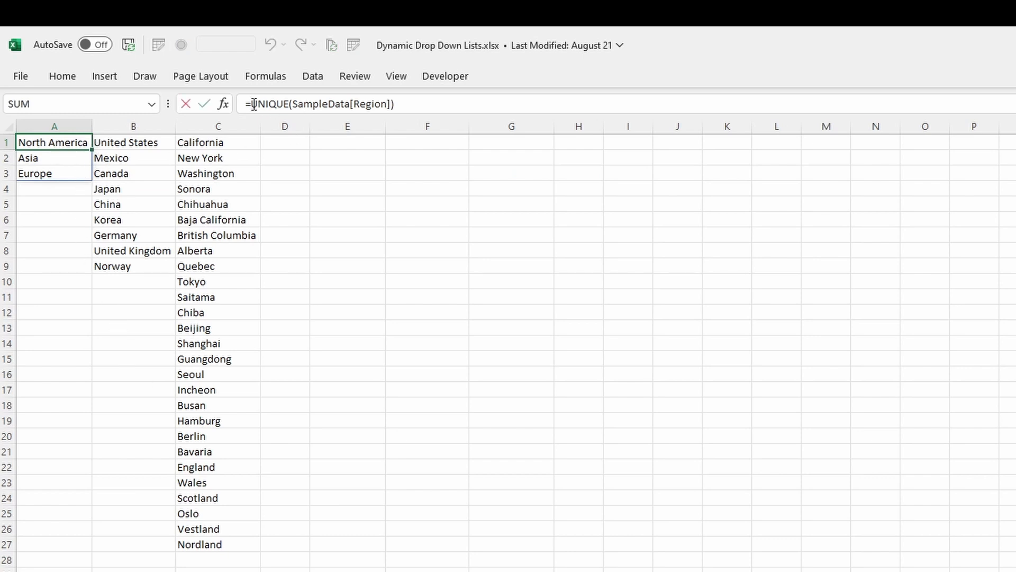
type("hstack(")
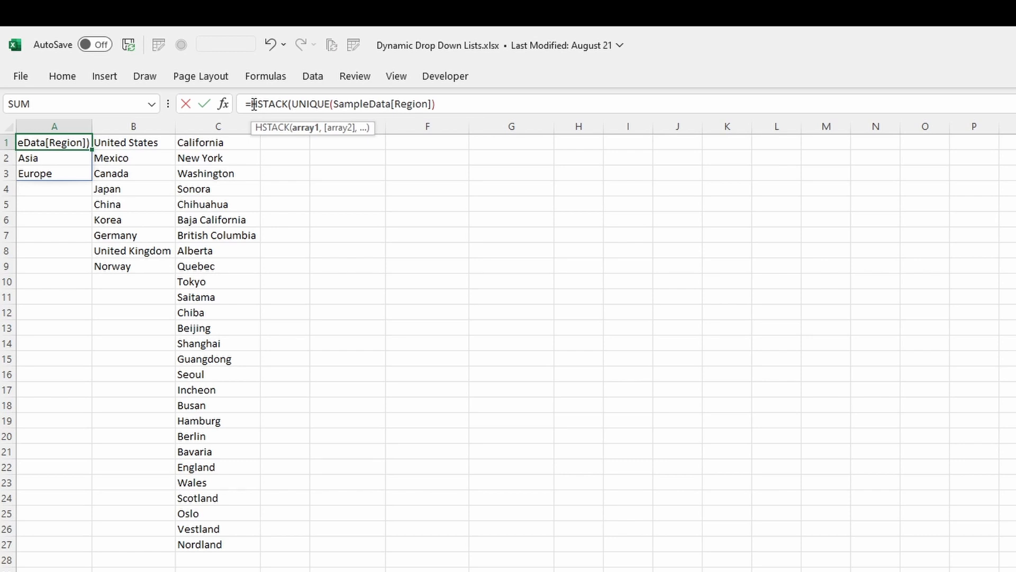
type("\"")
type("*\",")
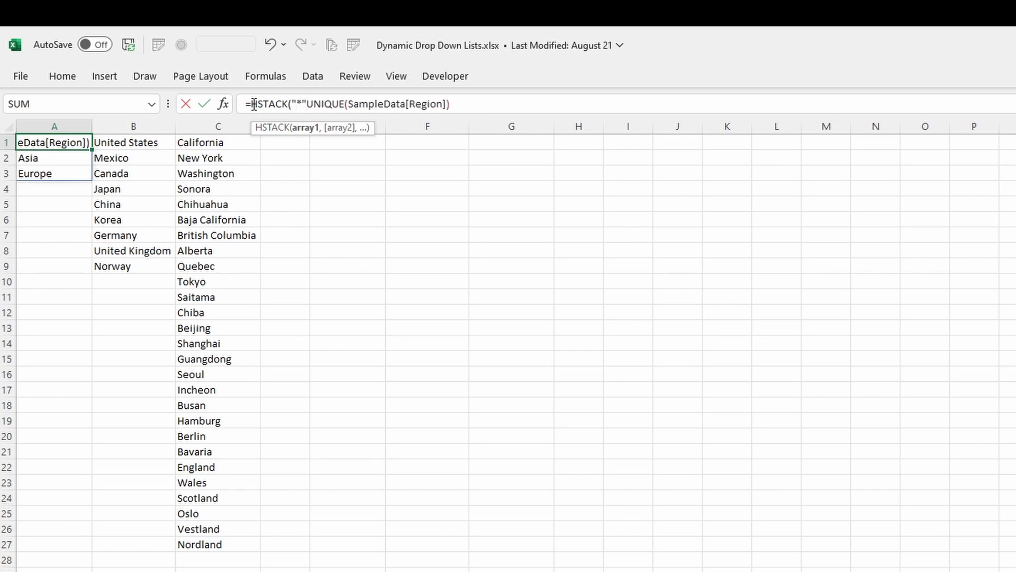
key("shift+Home")
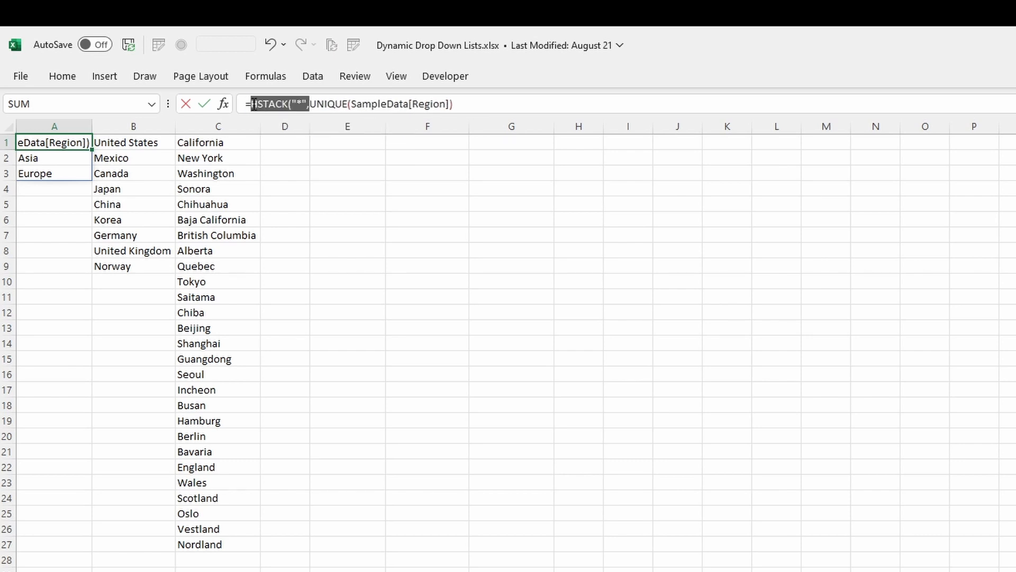
key("End")
type(")")
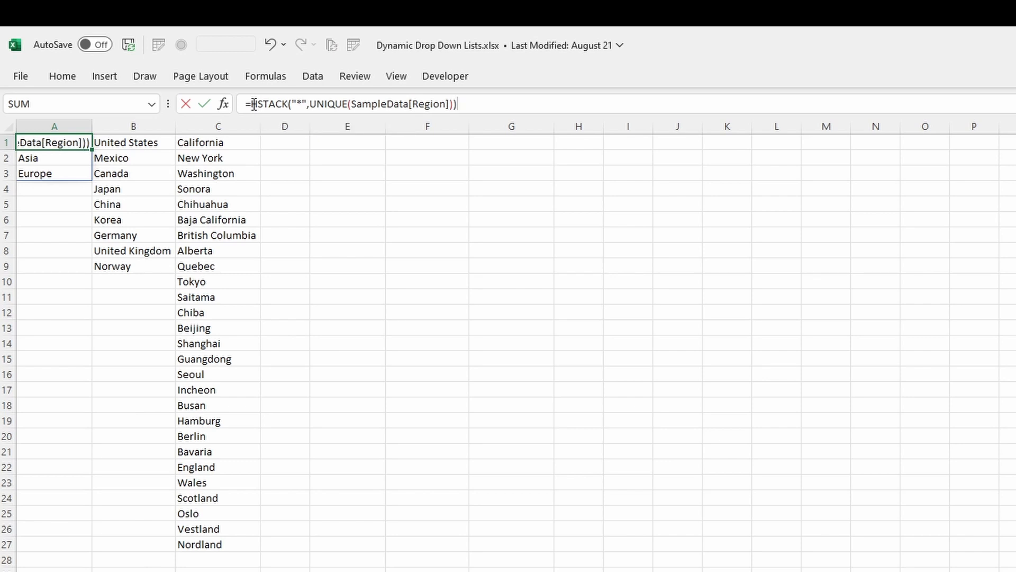
key("Return")
key("Up")
Step: Change HSTACK to VSTACK so * sits above the region names
left_click(254, 103)
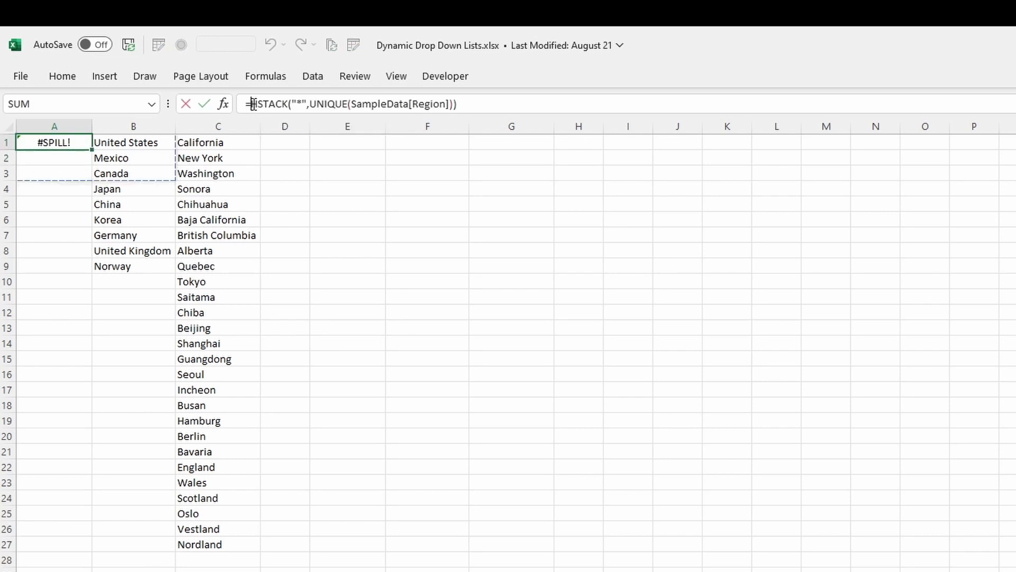
key("BackSpace")
type("V")
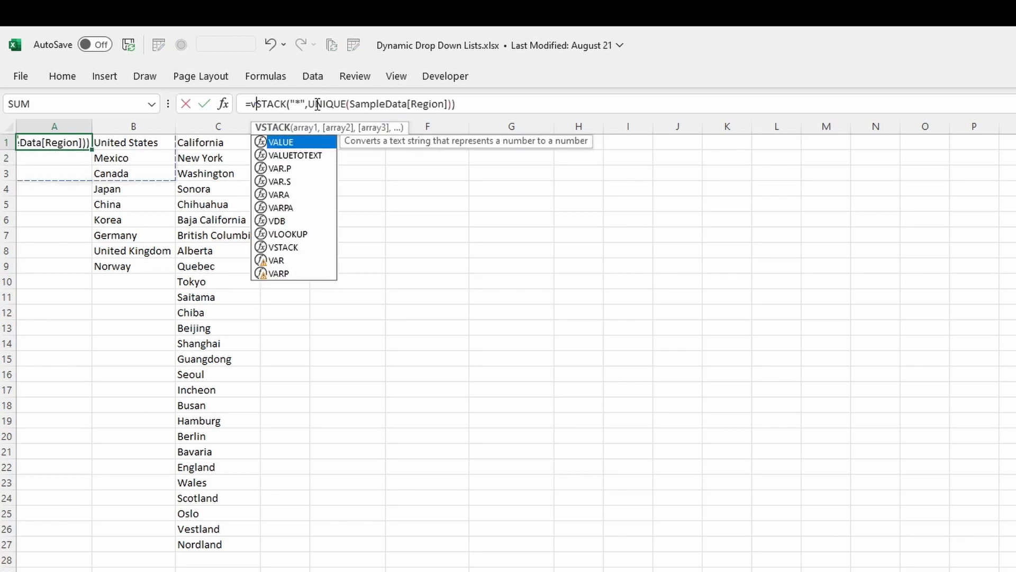
left_click_drag(311, 104, 253, 107)
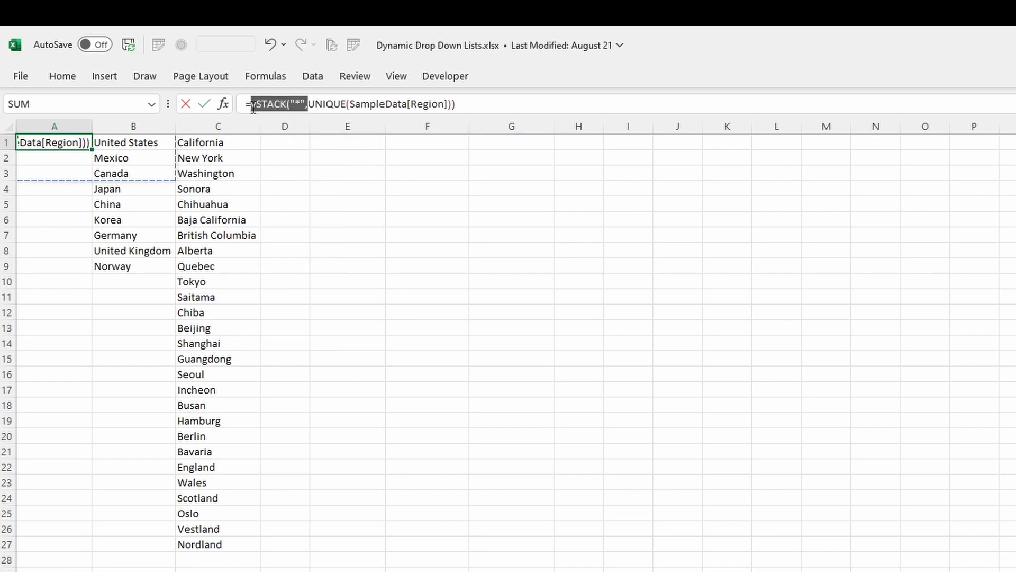
key("Return")
key("Up")
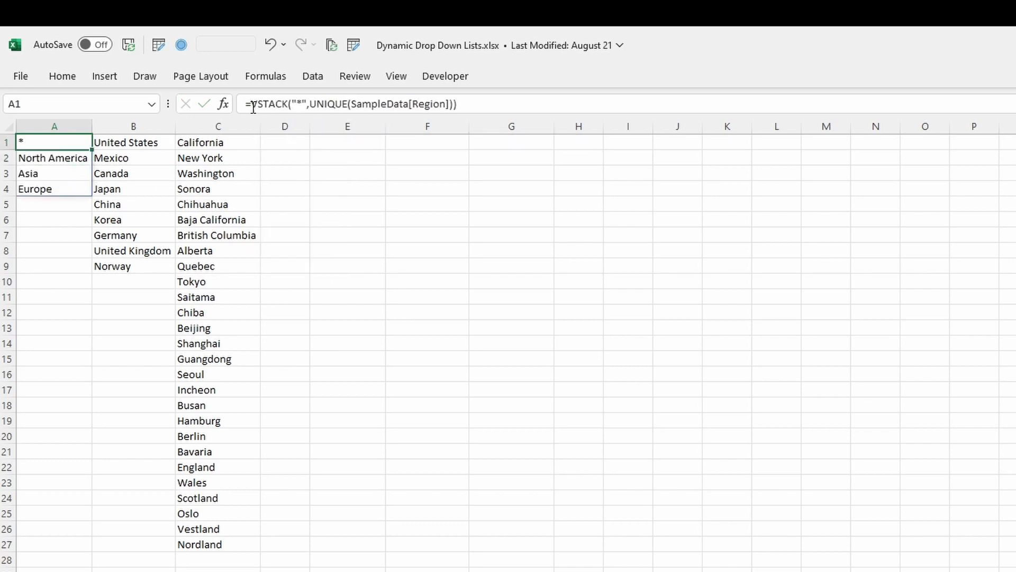
left_click_drag(51, 154, 68, 199)
left_click(43, 159)
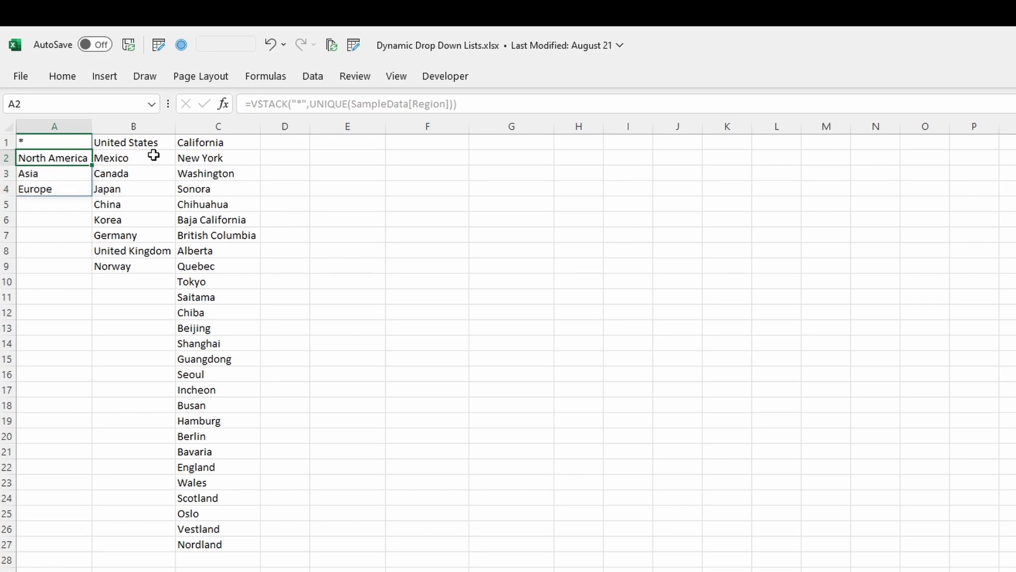
Step: Wrap the Country (B1) and State (C1) formulas in VSTACK("*", ...) as well
left_click(109, 140)
left_click(261, 100)
type("vSTACK(\"*\",UNIQUE(SampleData[Country")
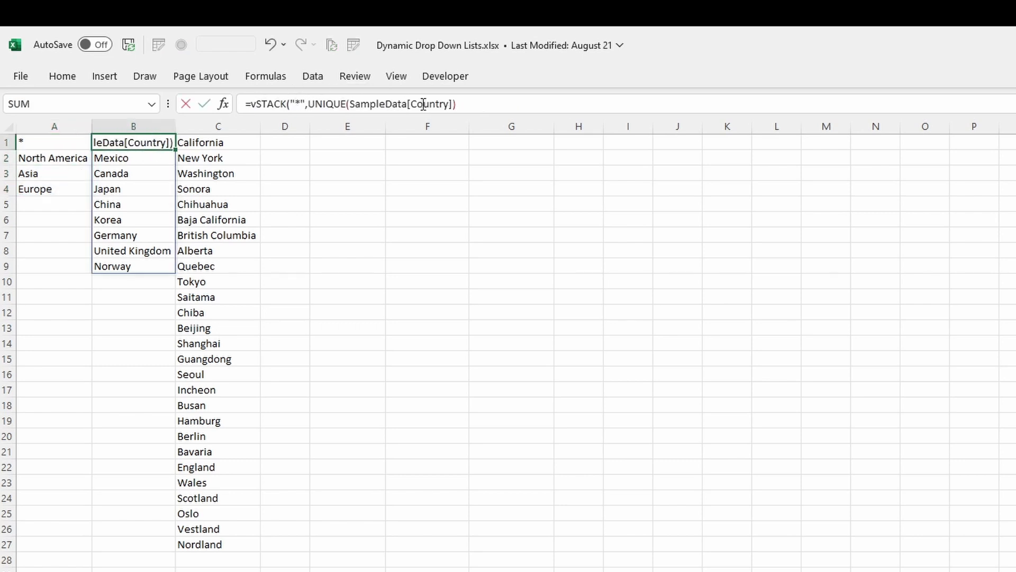
type(")")
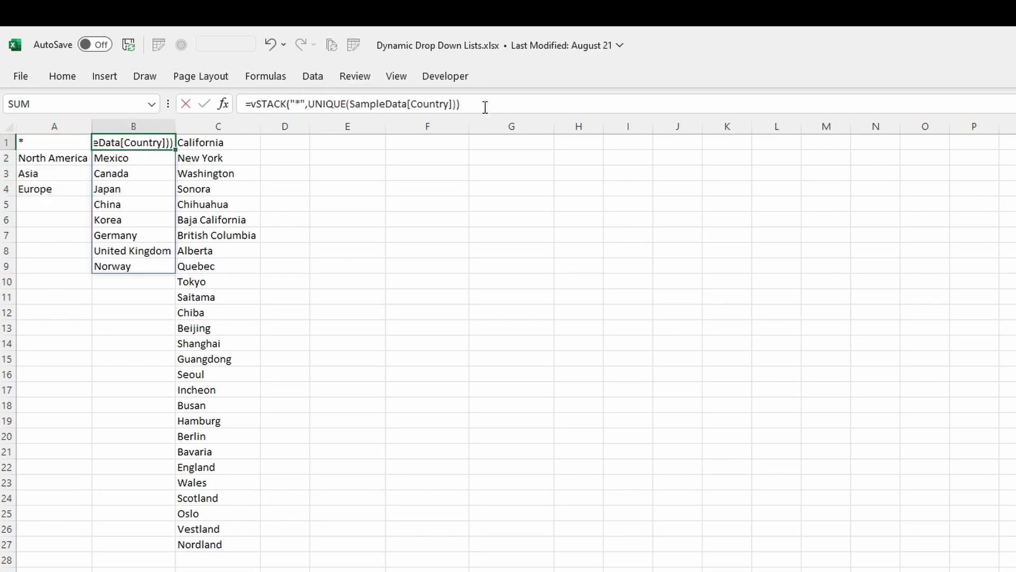
left_click(245, 146)
left_click(248, 104)
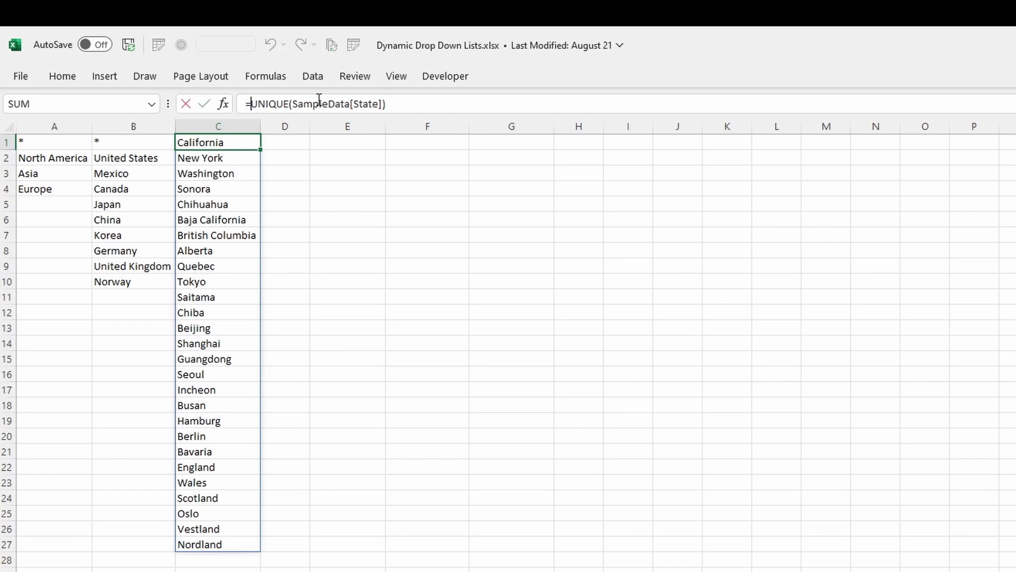
key("ctrl+v")
key("End")
type(")")
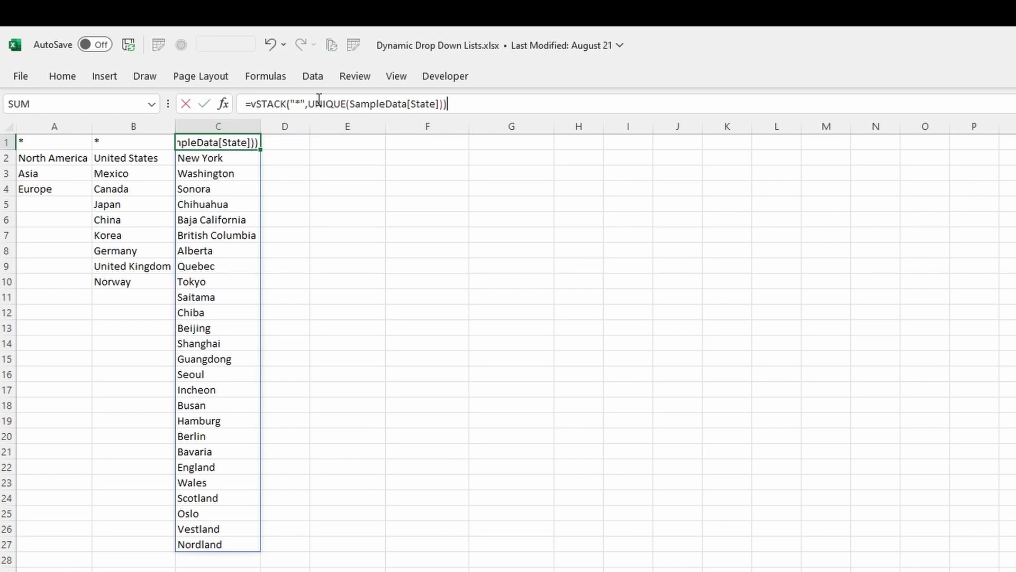
key("Return")
key("Left")
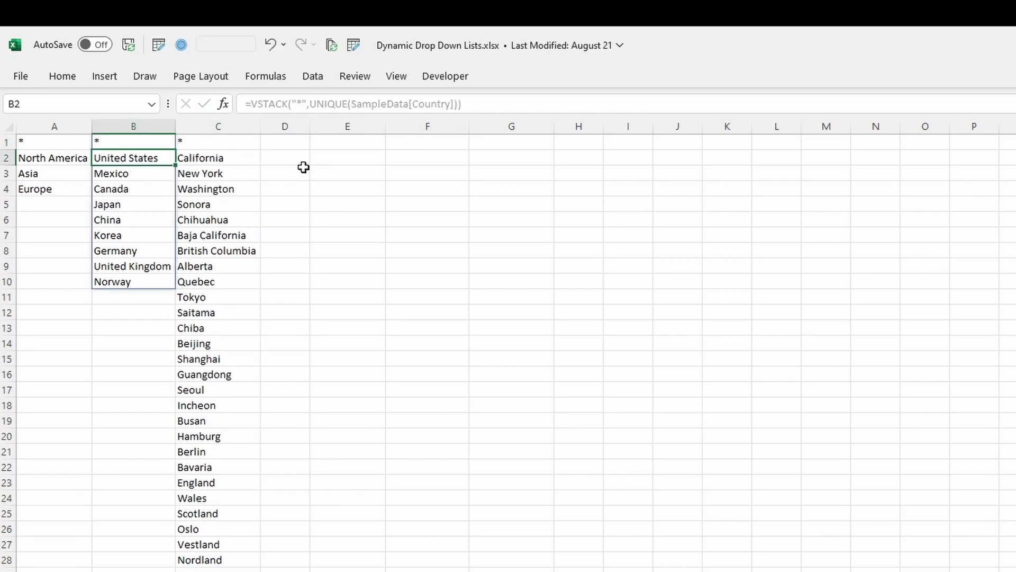
key("ctrl+Page_Up")
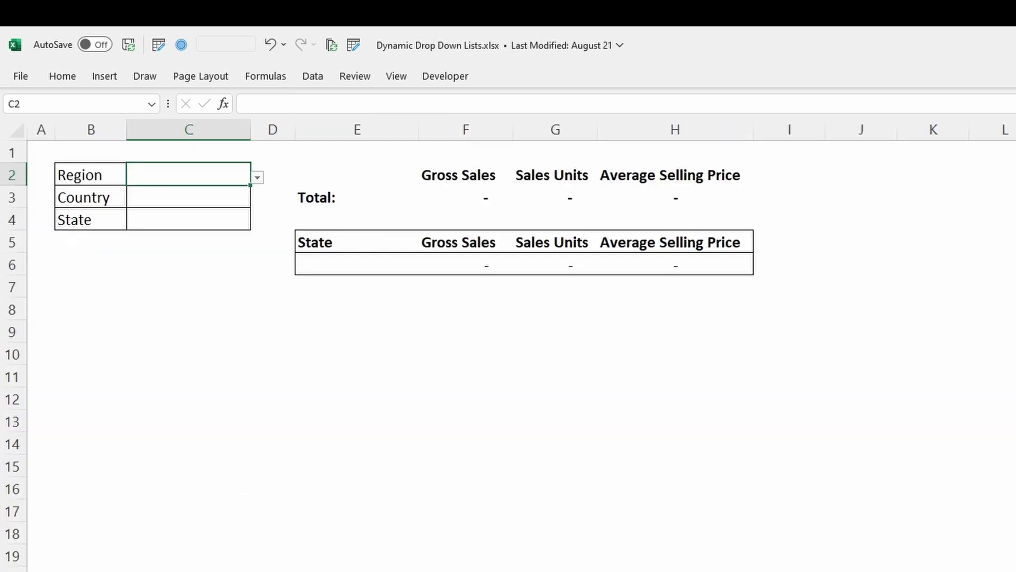
Step: Check that the Summary Region drop-down in C2 lists *, North America, Asia and Europe, then return to Controls
left_click(258, 178)
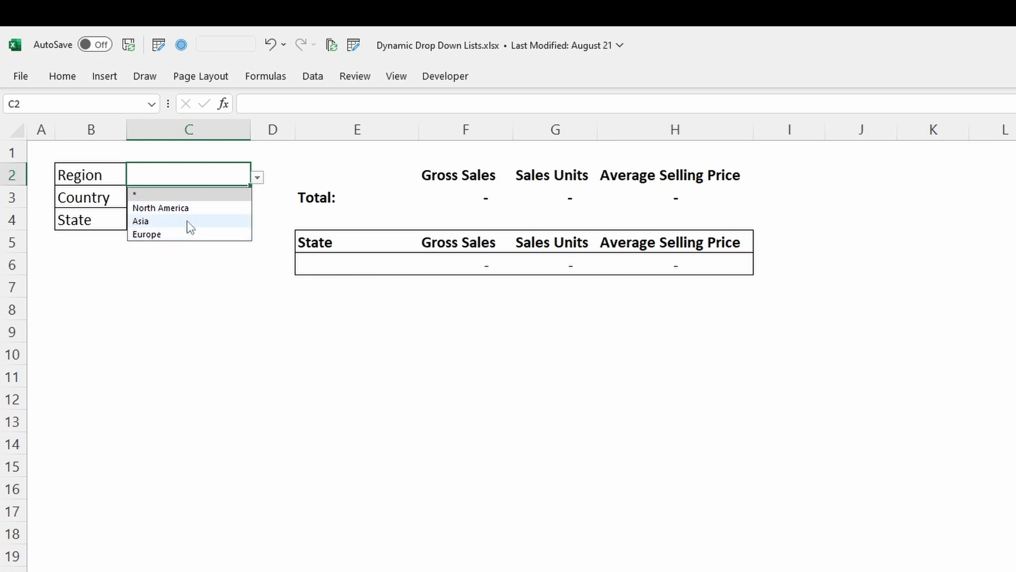
left_click(258, 197)
left_click(233, 203)
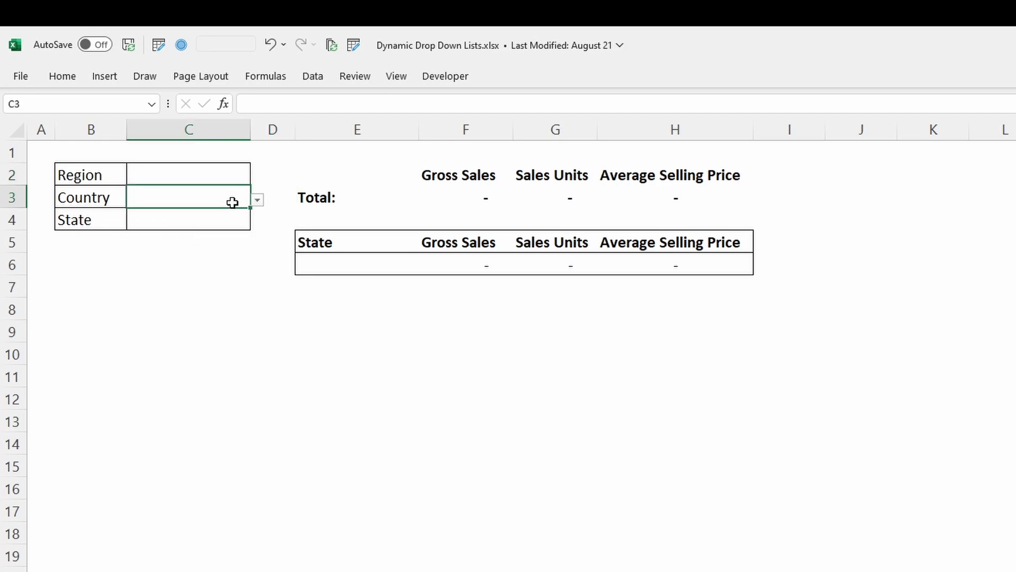
key("ctrl+Page_Down")
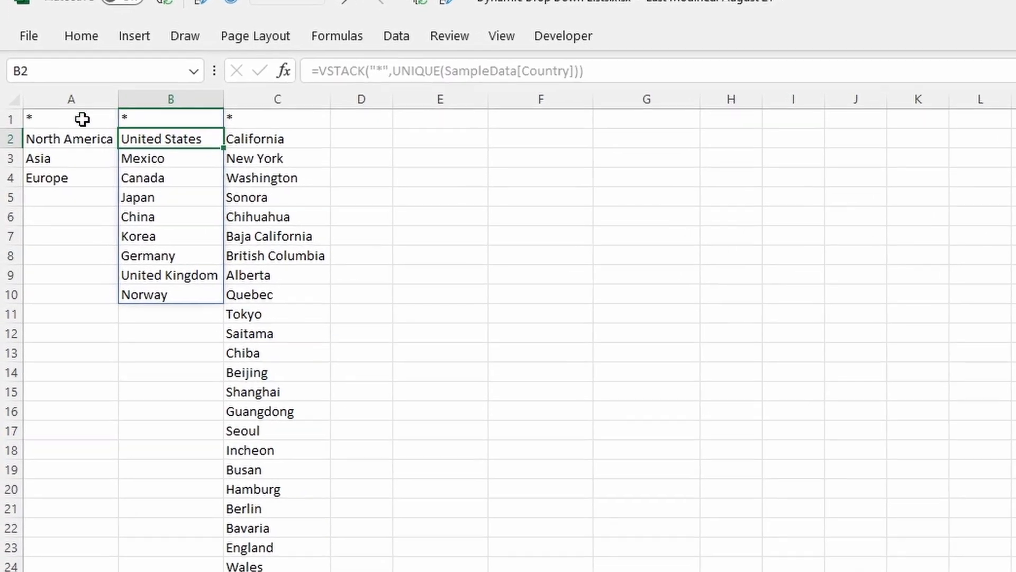
Step: In A1's Region formula, wrap SampleData[Region] inside UNIQUE with a FILTER function
left_click(104, 92)
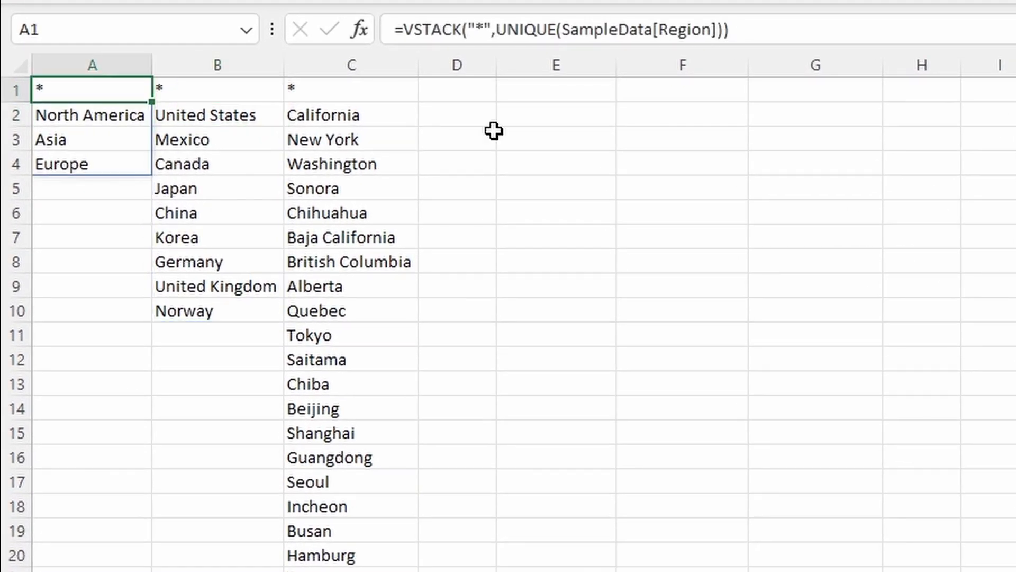
left_click(505, 30)
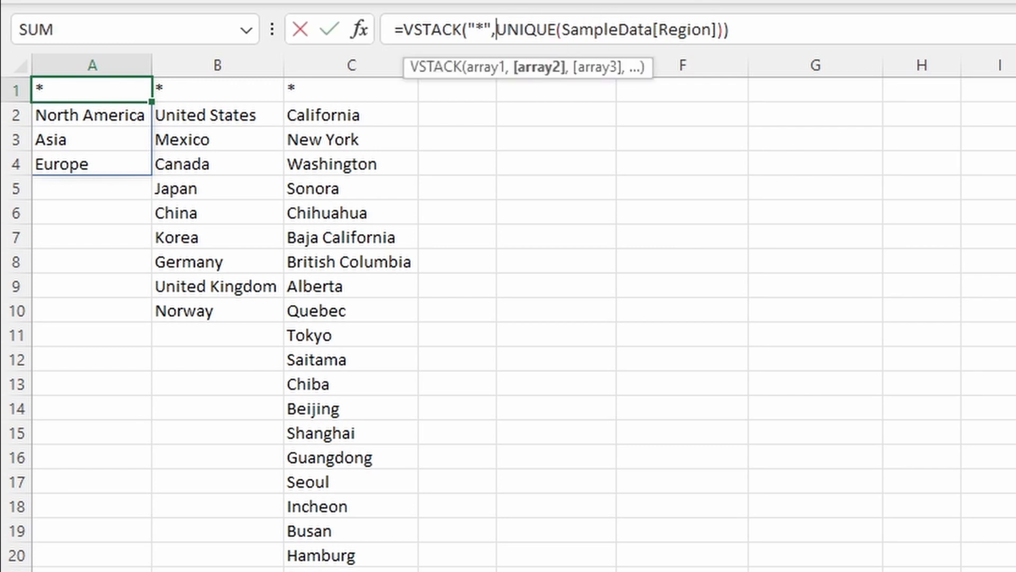
left_click(565, 29)
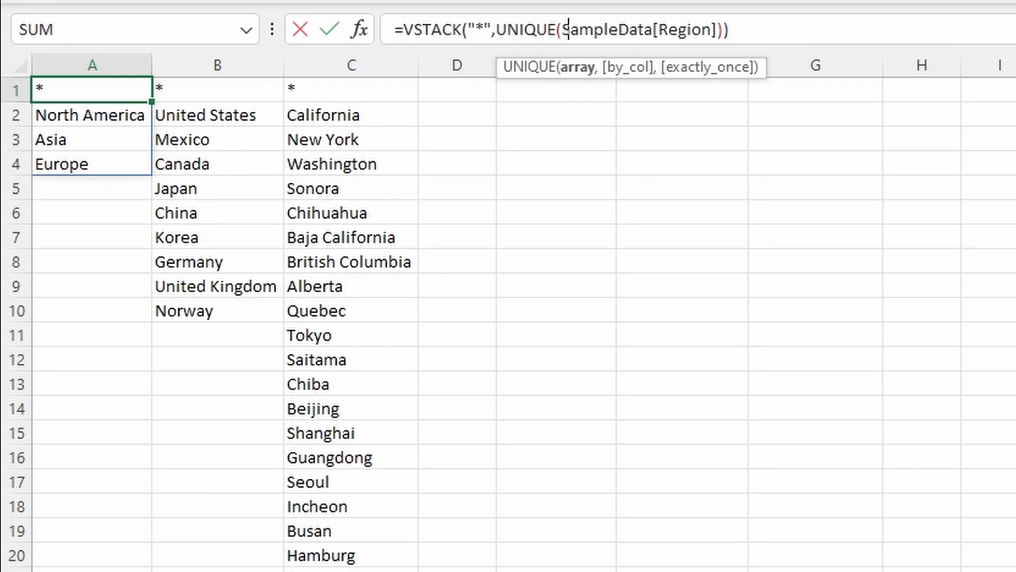
type("filter")
key("Tab")
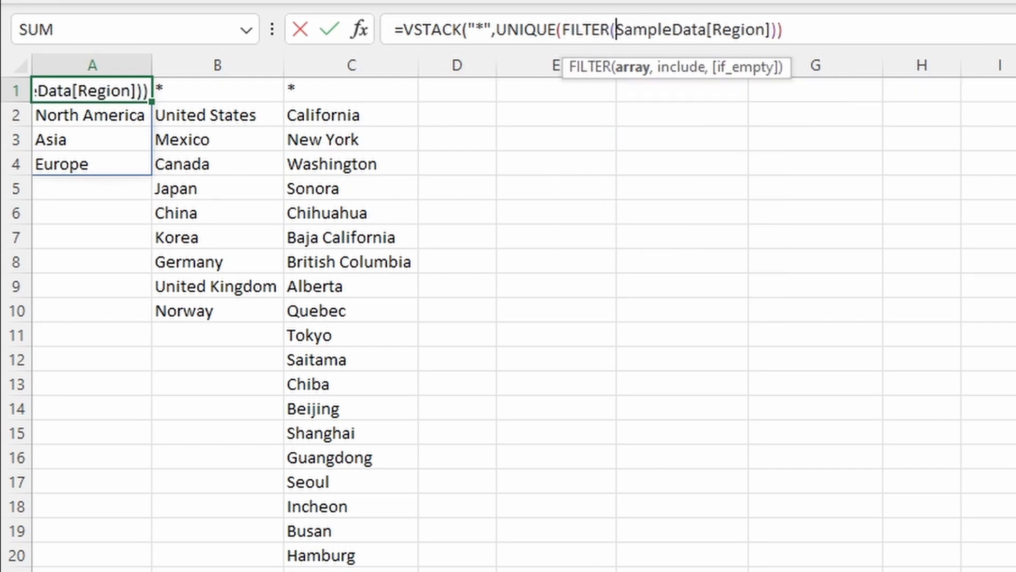
Step: Add an empty IF() on a new line as FILTER's condition argument, with the Summary sheet shown for referencing
left_click_drag(842, 45, 857, 147)
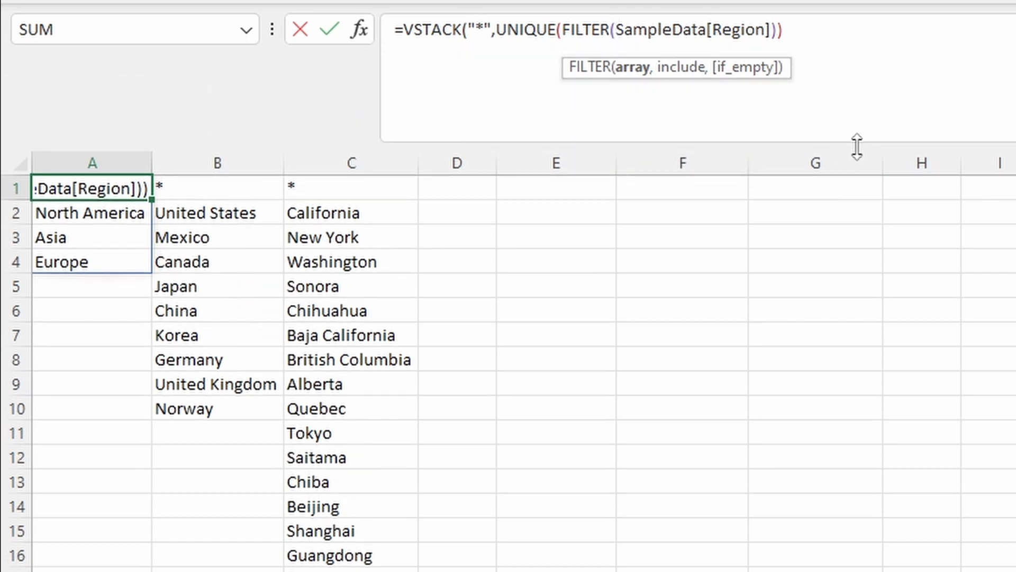
left_click(773, 34)
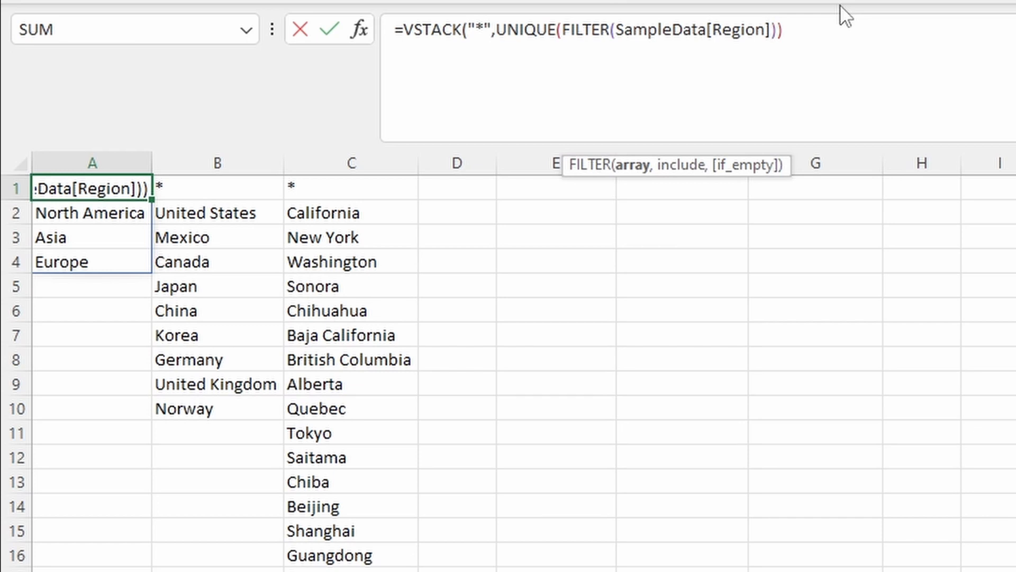
type(",")
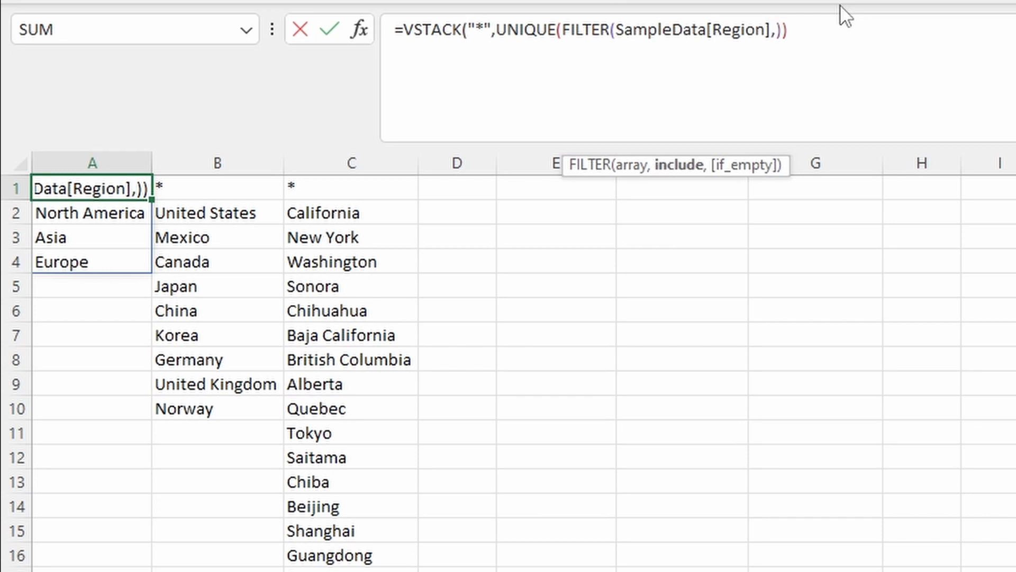
key("alt+Return")
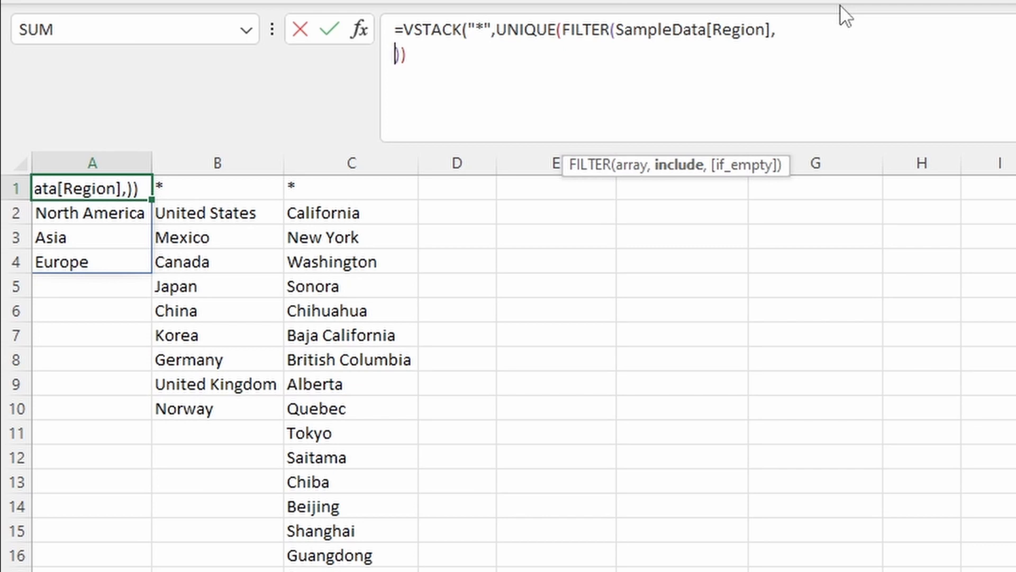
type("if")
key("Tab")
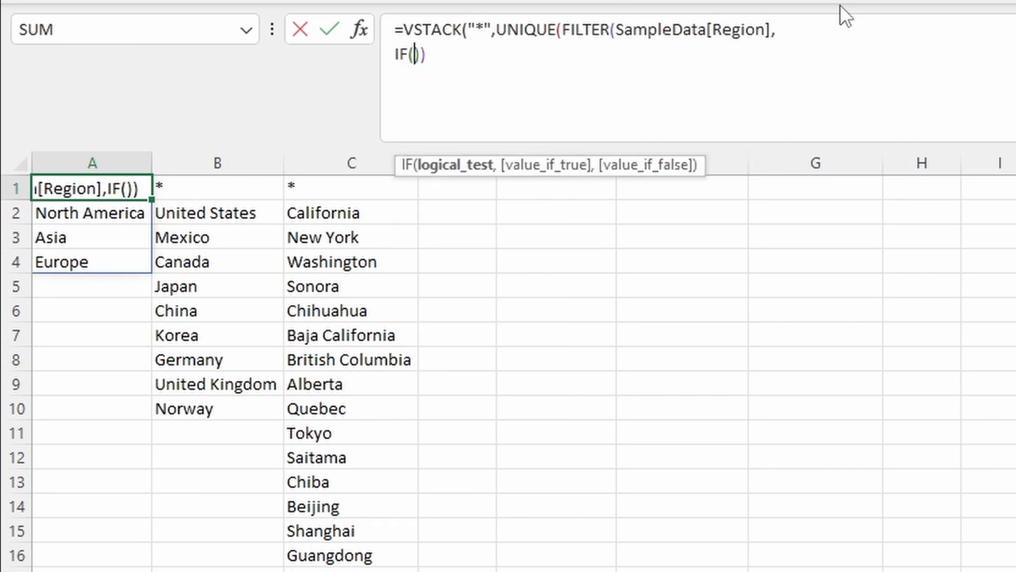
type(")")
key("Left")
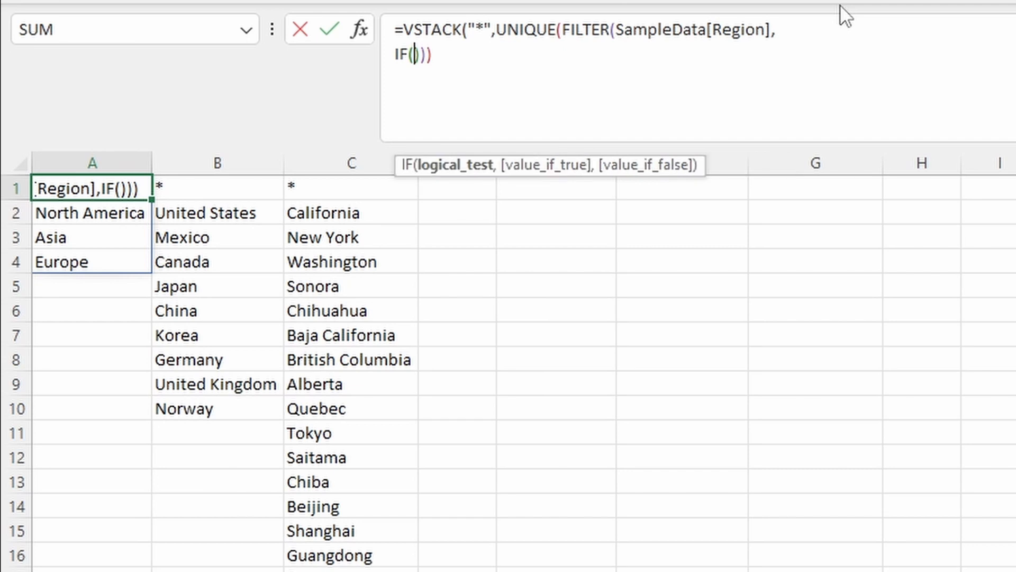
key("ctrl+Page_Up")
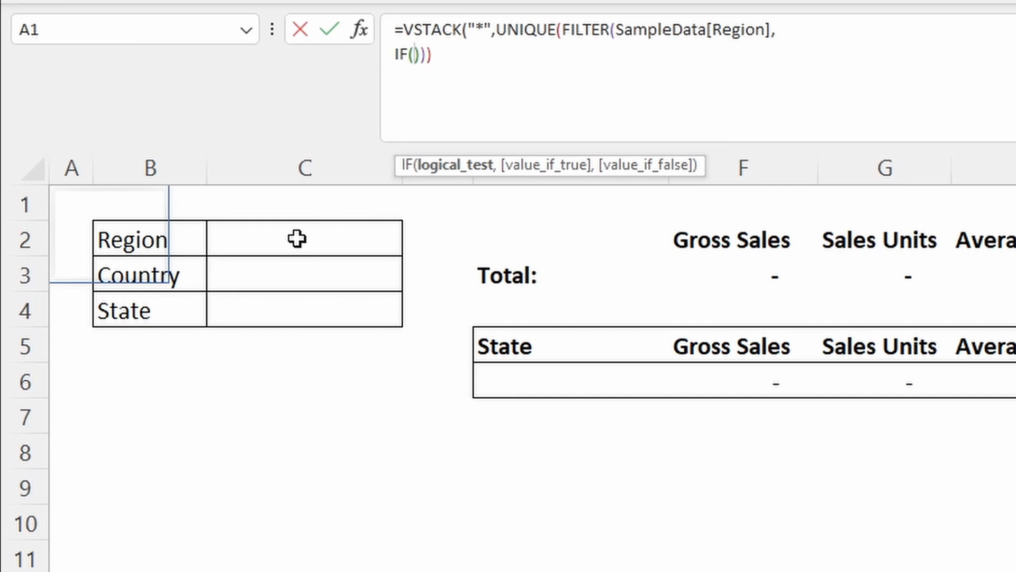
Step: Make the IF test Summary!$C$2="*" return 1
left_click(282, 230)
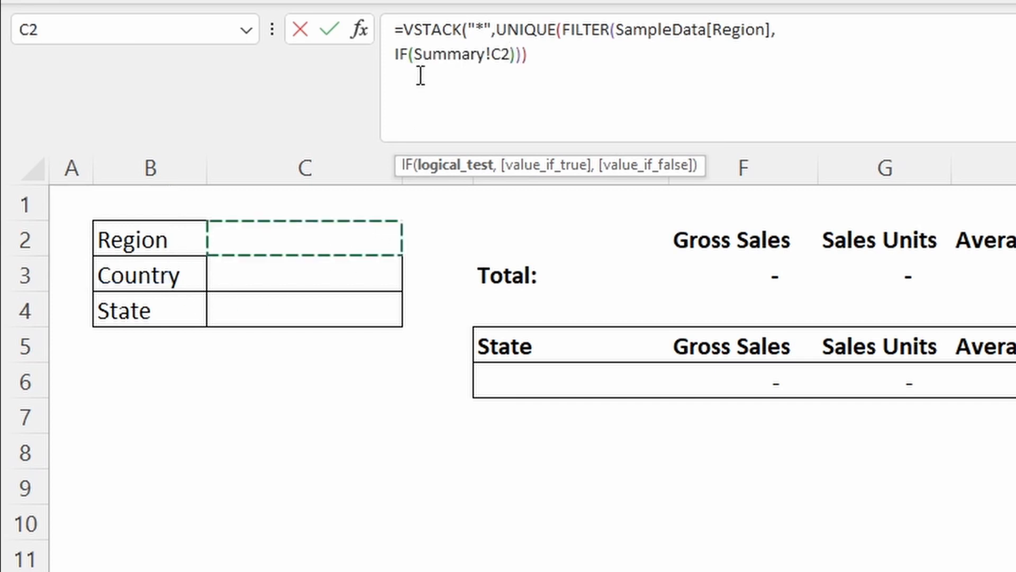
key("F4")
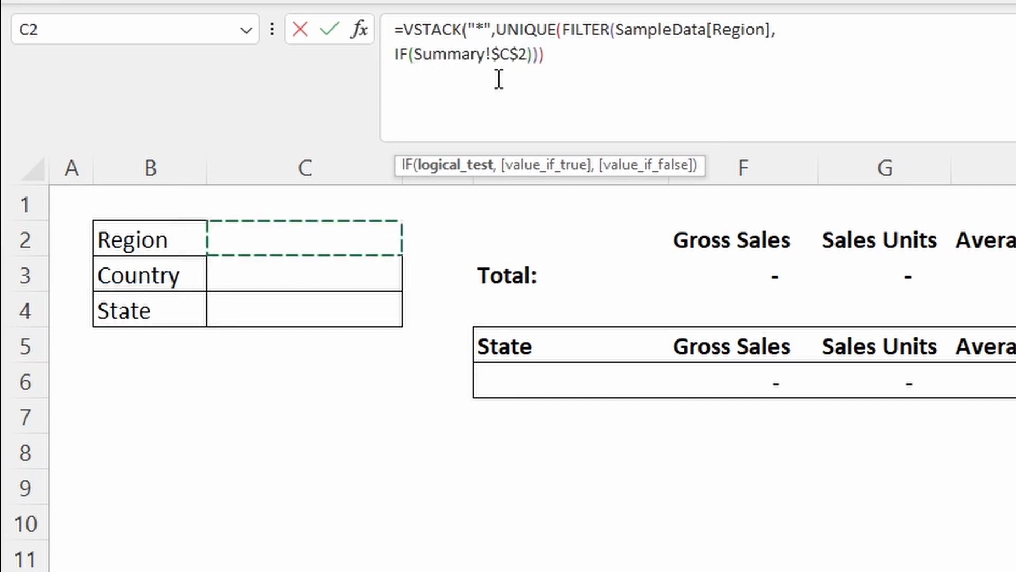
type("=\"*\"")
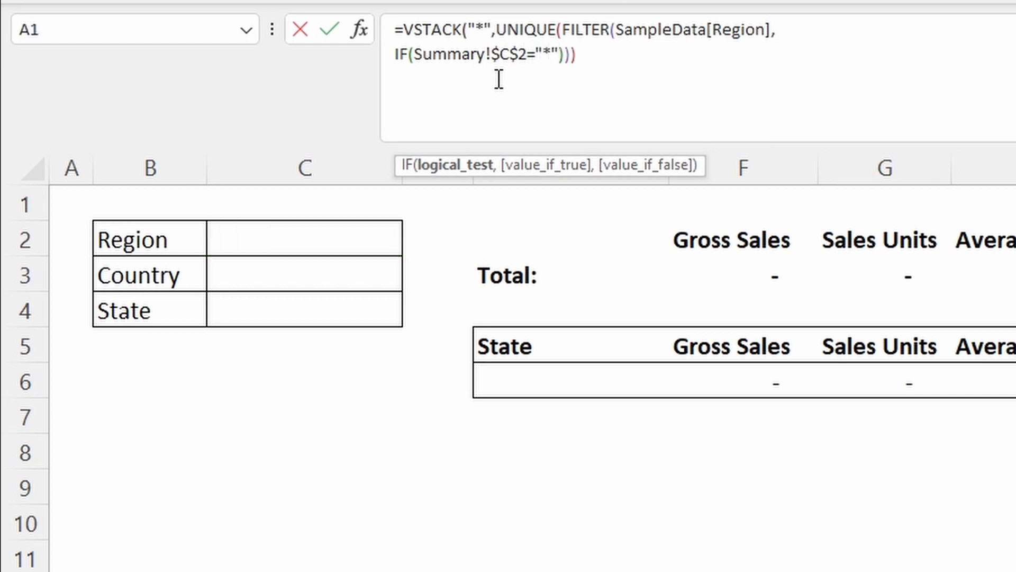
type(",1")
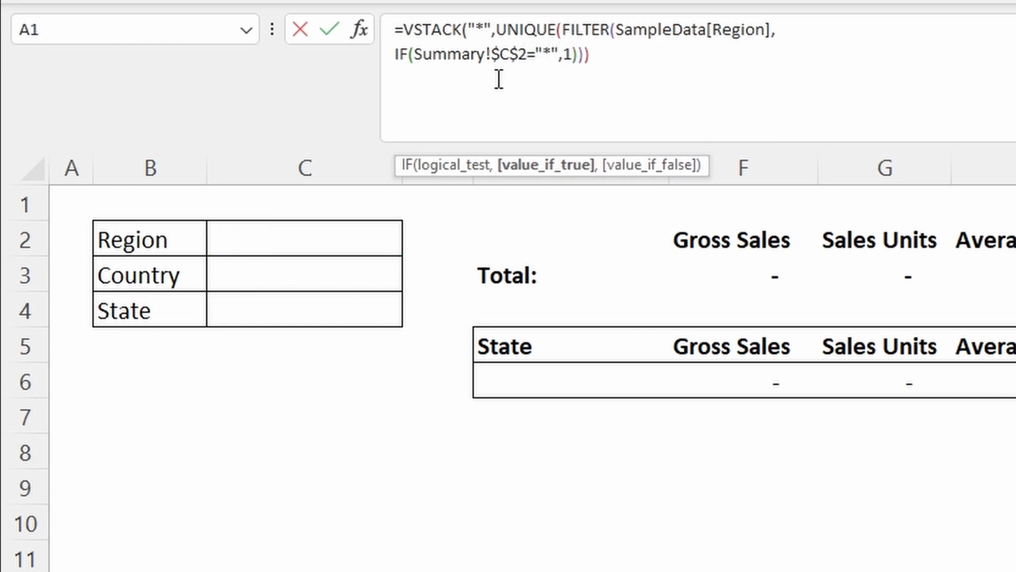
type(",")
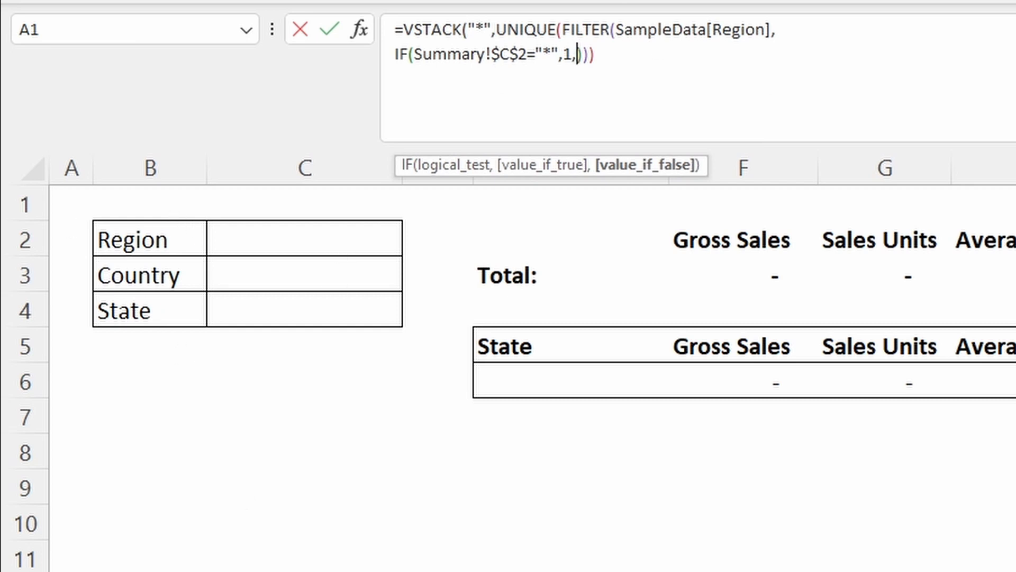
Step: Set the IF's else result to SampleData[Region]=Summary!$C$2, closed with )*
key("ctrl+Page_Down")
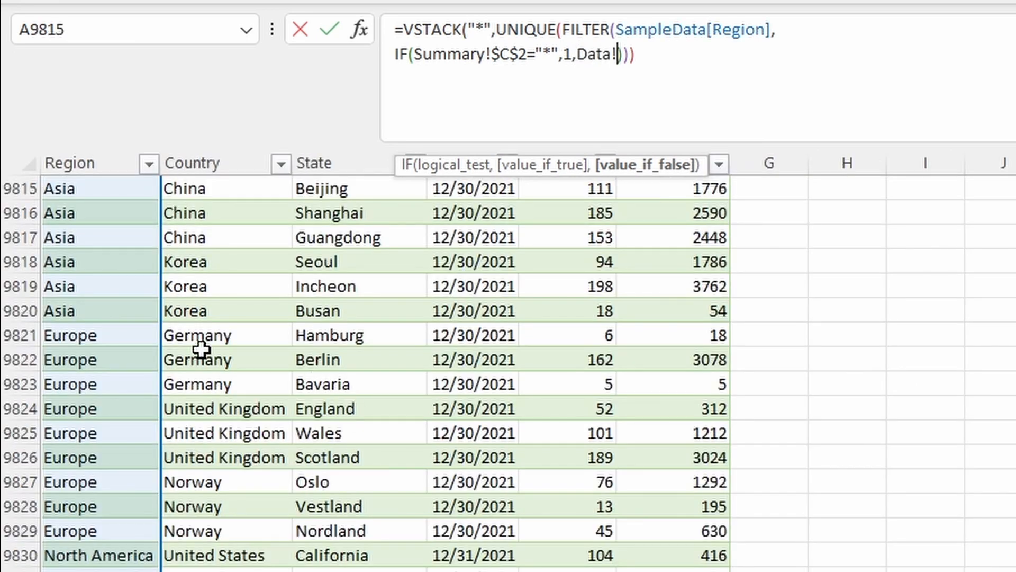
left_click(120, 294)
key("ctrl+space")
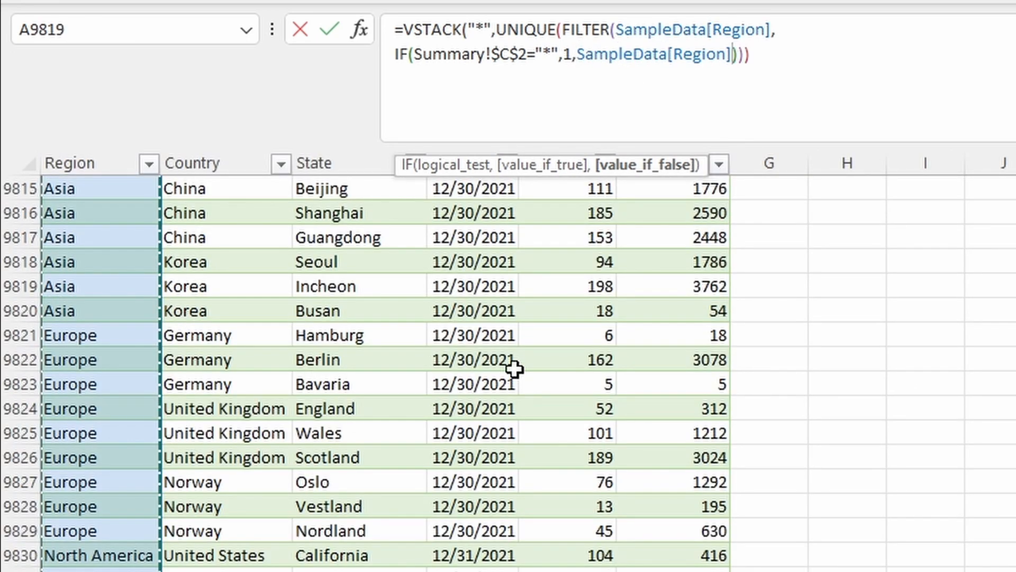
type("=")
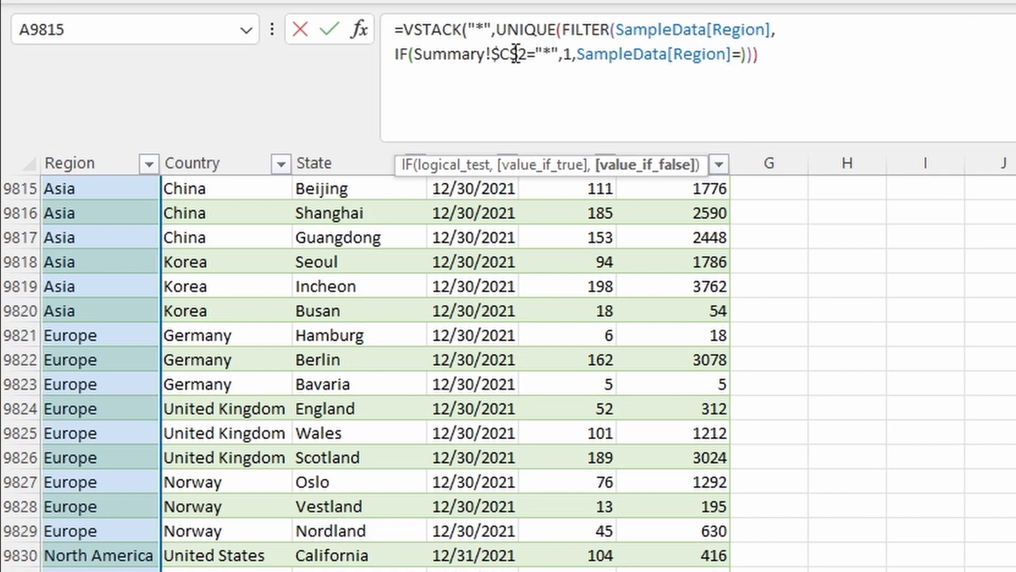
left_click_drag(528, 54, 414, 54)
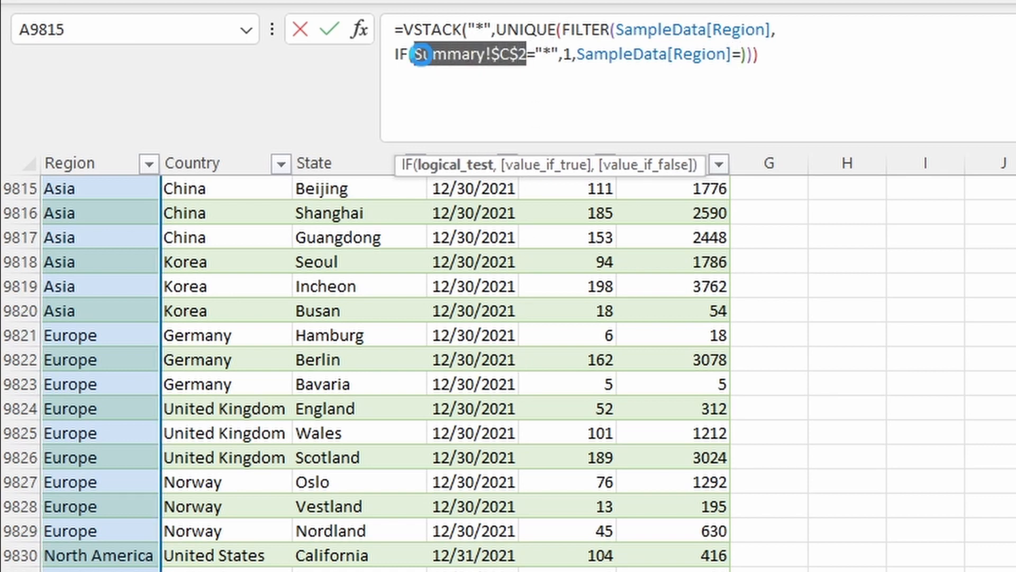
key("ctrl+c")
left_click(745, 55)
key("ctrl+v")
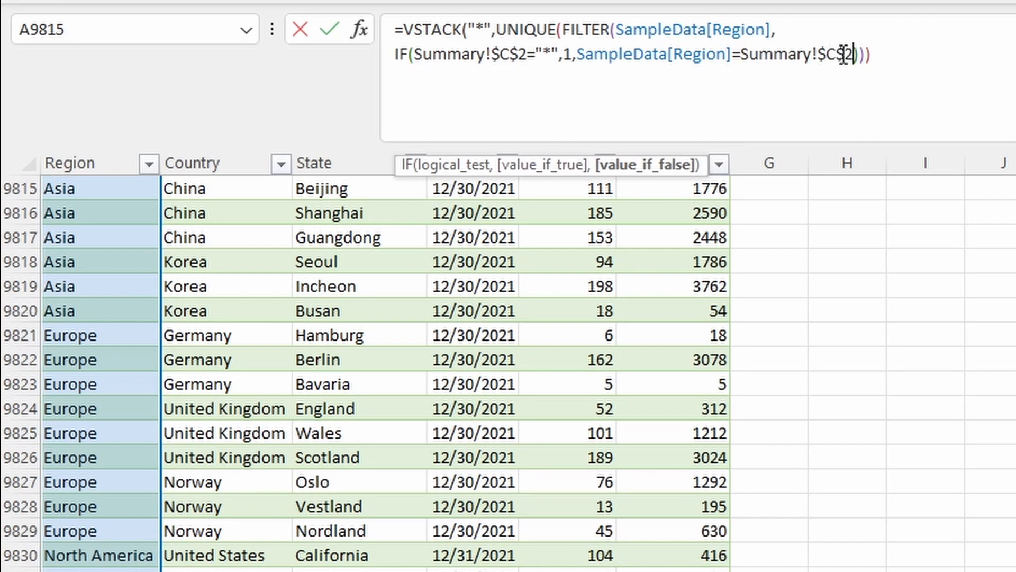
type(")*")
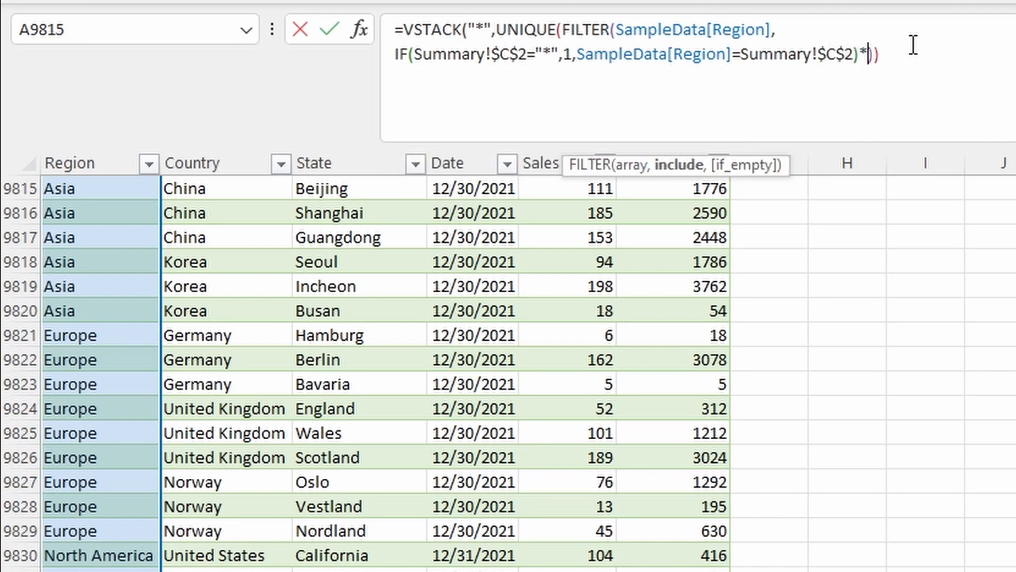
Step: Move the closing brackets to a new line and copy the Region condition line
key("alt")
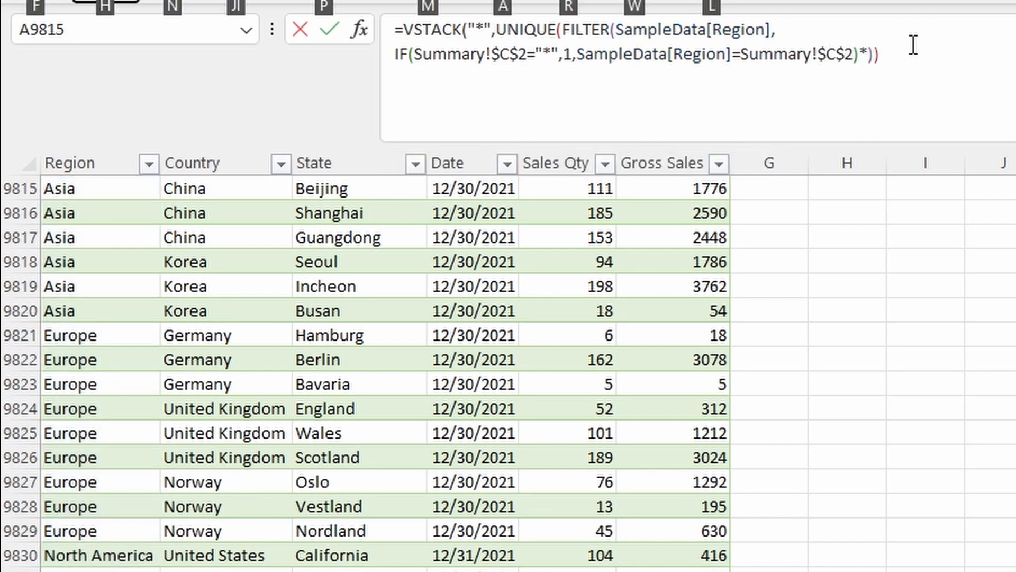
key("Escape")
key("alt+Return")
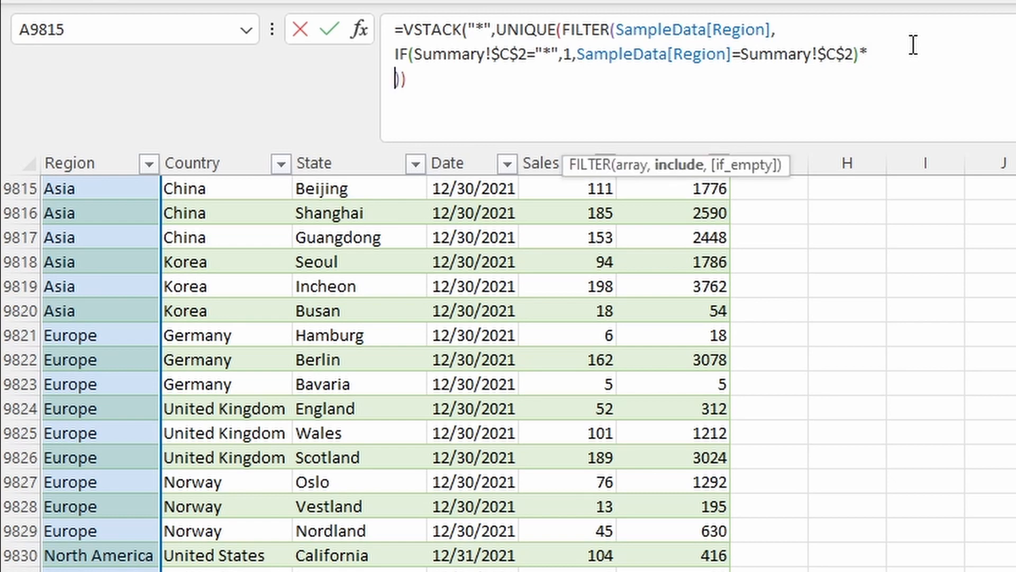
left_click_drag(869, 54, 394, 45)
key("ctrl+c")
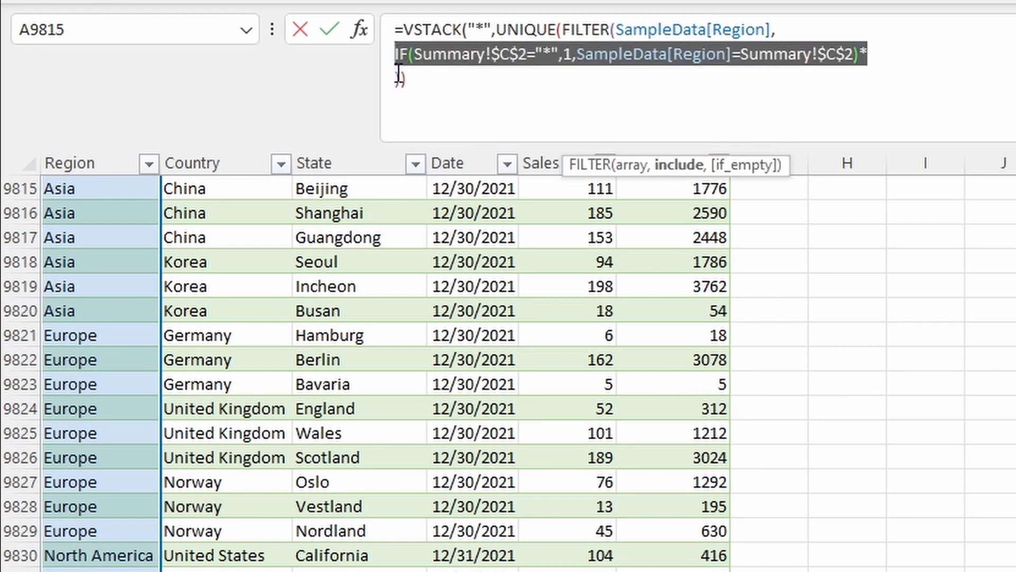
Step: Paste two more copies of the Region condition on separate new lines
left_click(396, 78)
key("ctrl+v")
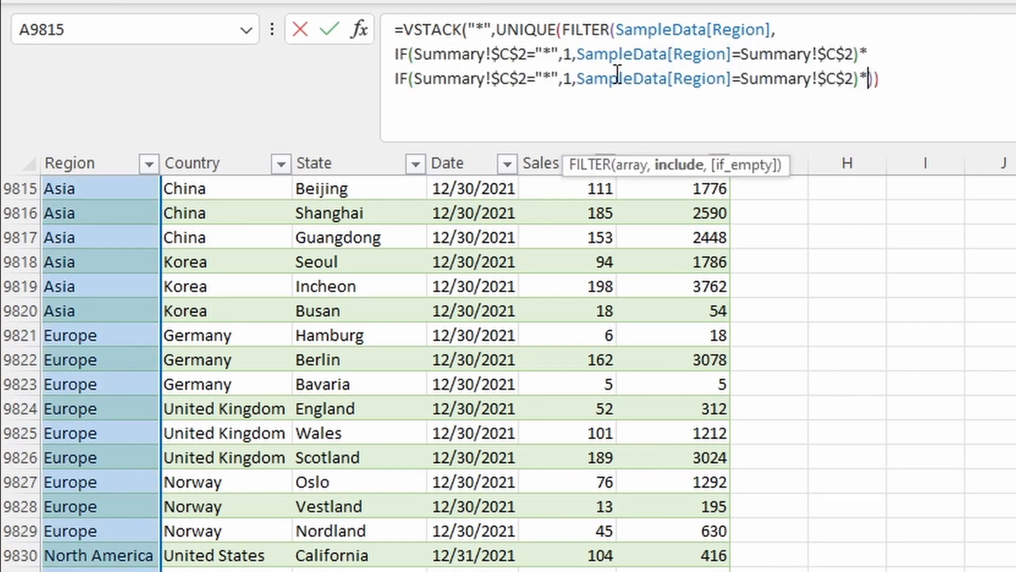
key("alt+Return")
key("ctrl+v")
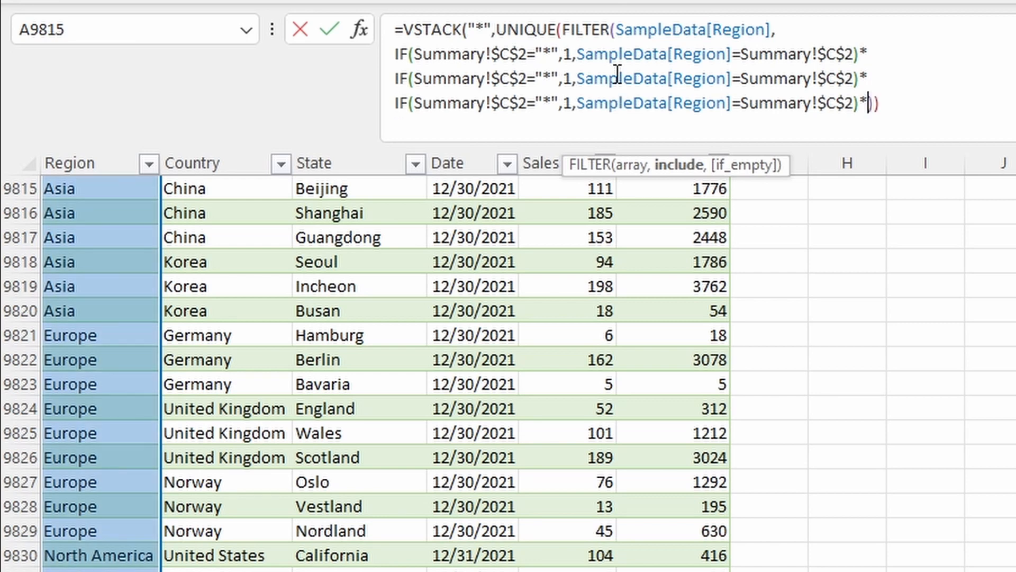
Step: Change the second copy to test the Country column against Summary!$C$3
left_click(529, 79)
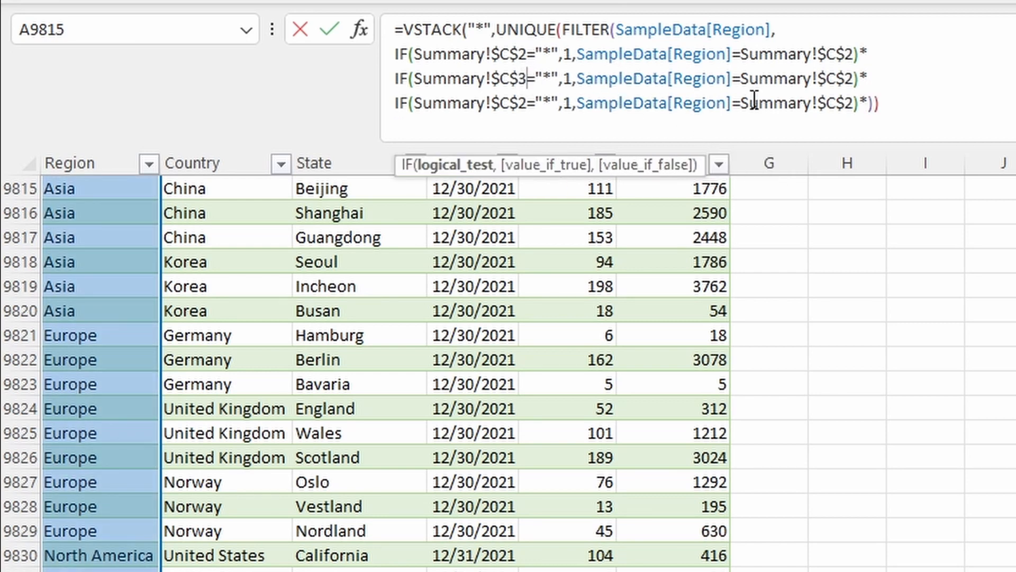
left_click(854, 78)
key("BackSpace")
type("3")
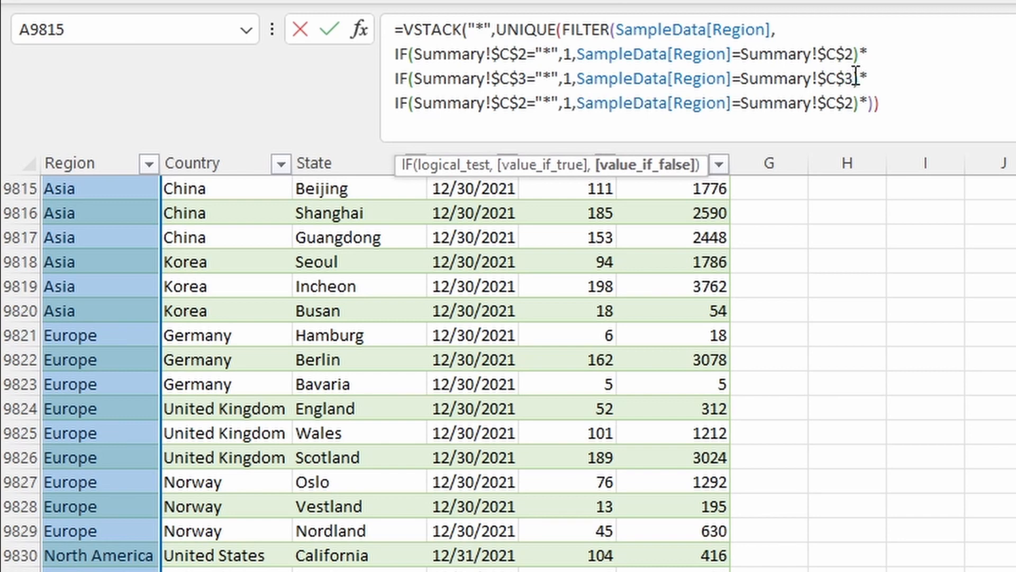
left_click_drag(726, 78, 678, 81)
type("Country")
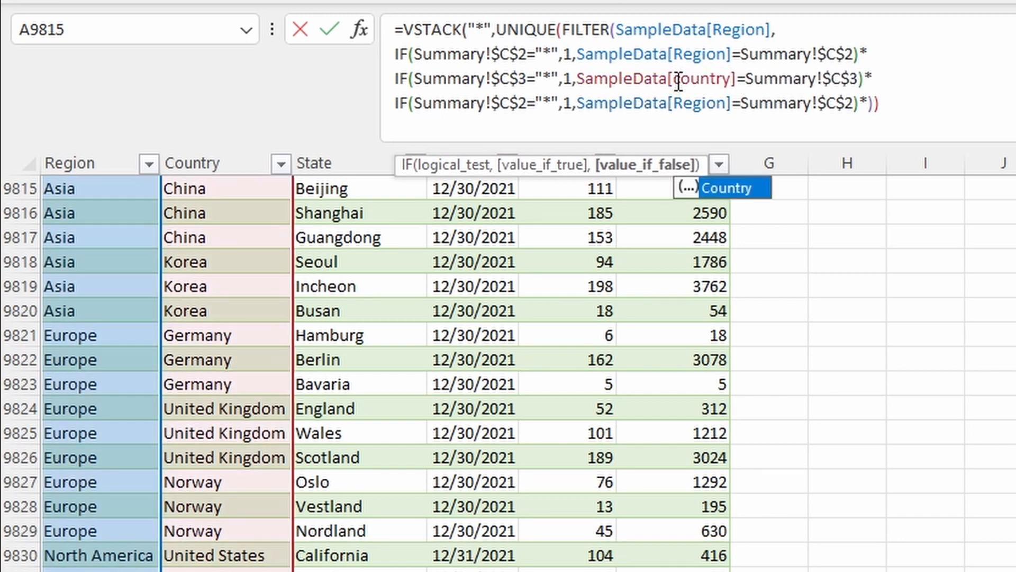
Step: Change the third copy to test the State column against Summary!$C$4
left_click(727, 104)
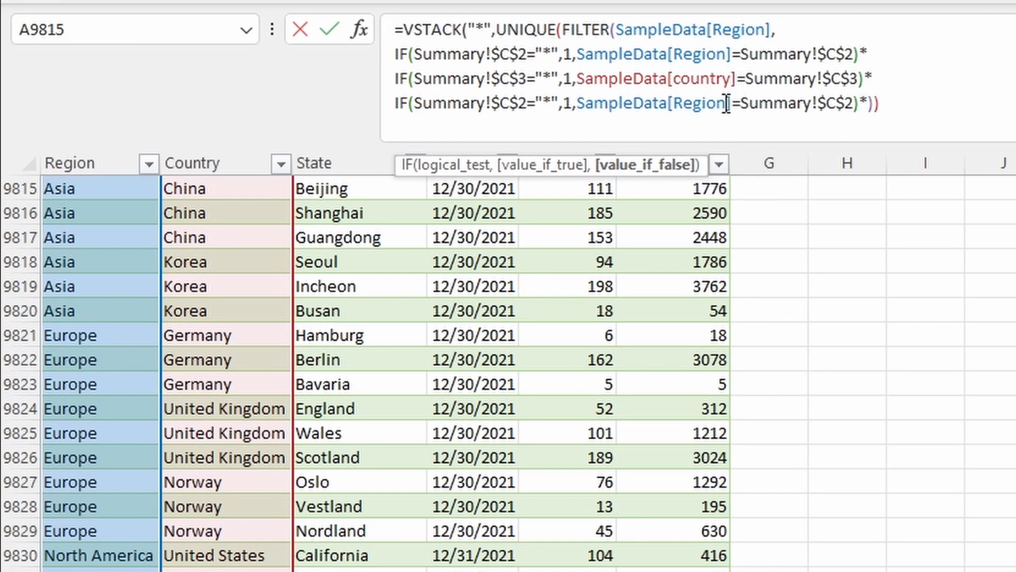
left_click_drag(727, 104, 674, 104)
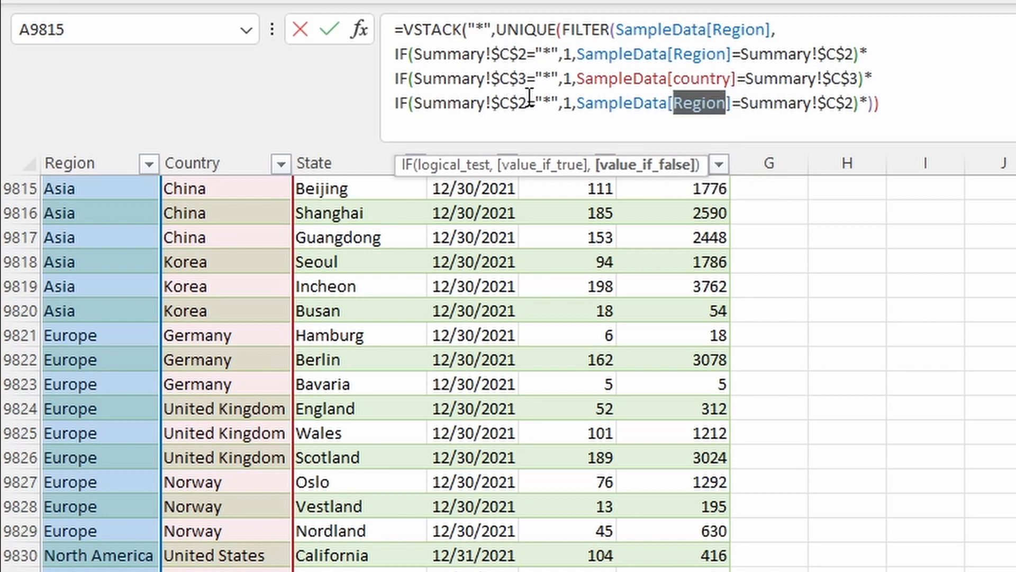
type("stat")
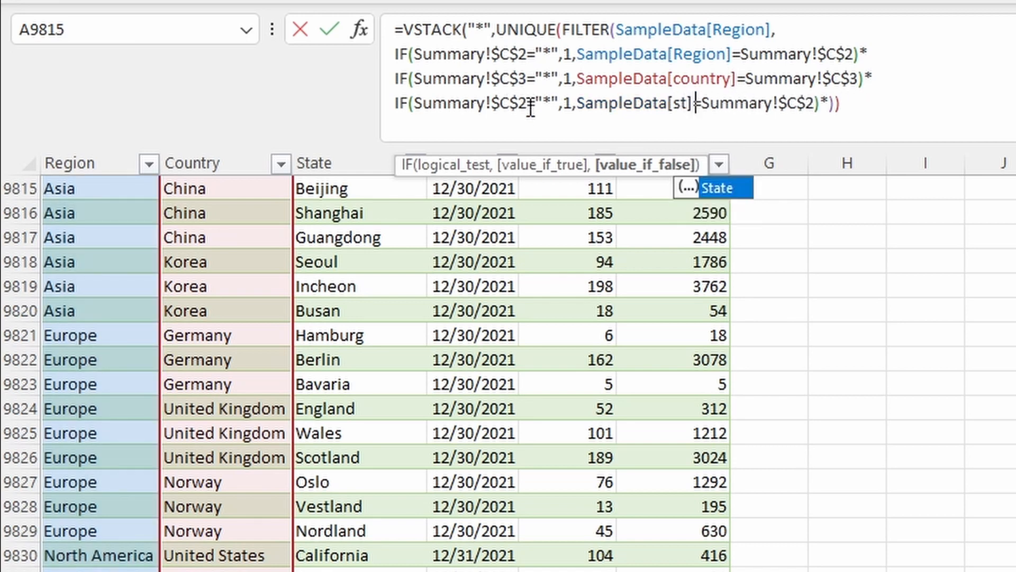
key("Tab")
left_click(530, 105)
key("BackSpace")
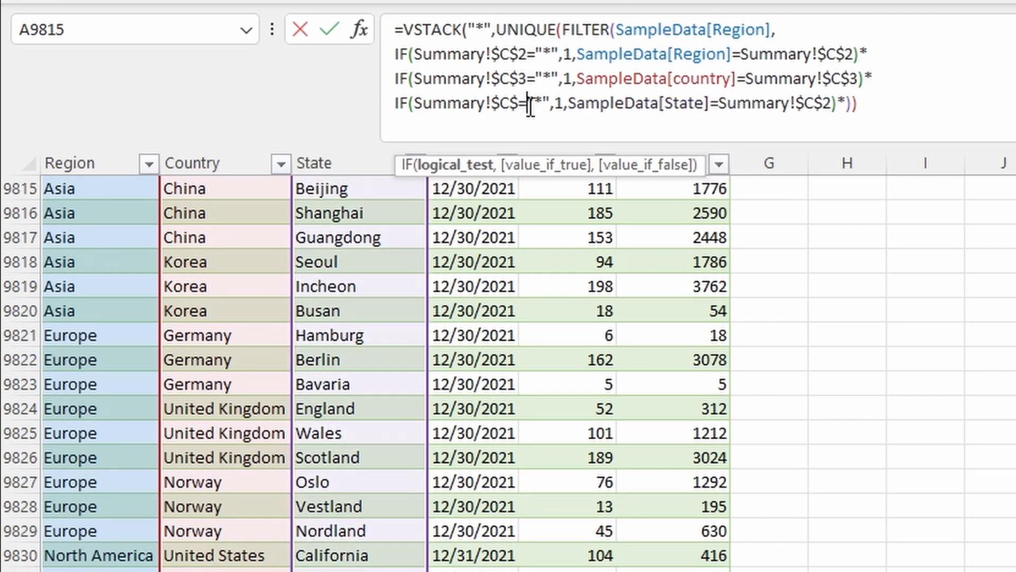
type("4")
Step: Fix the final bracket, delete the trailing *, and commit the formula, which shows #CALC!
left_click(841, 103)
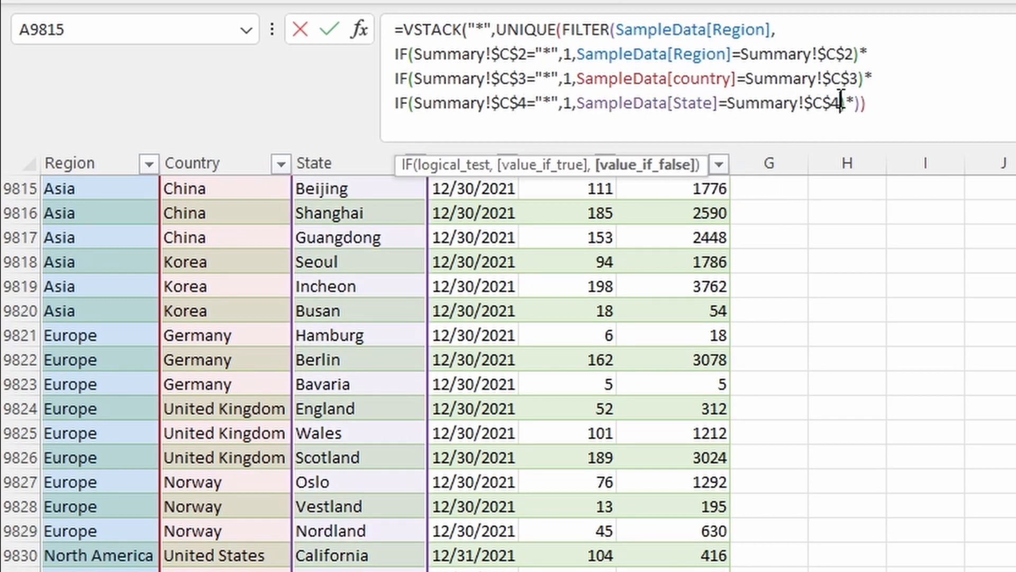
type(")")
key("Right")
key("Delete")
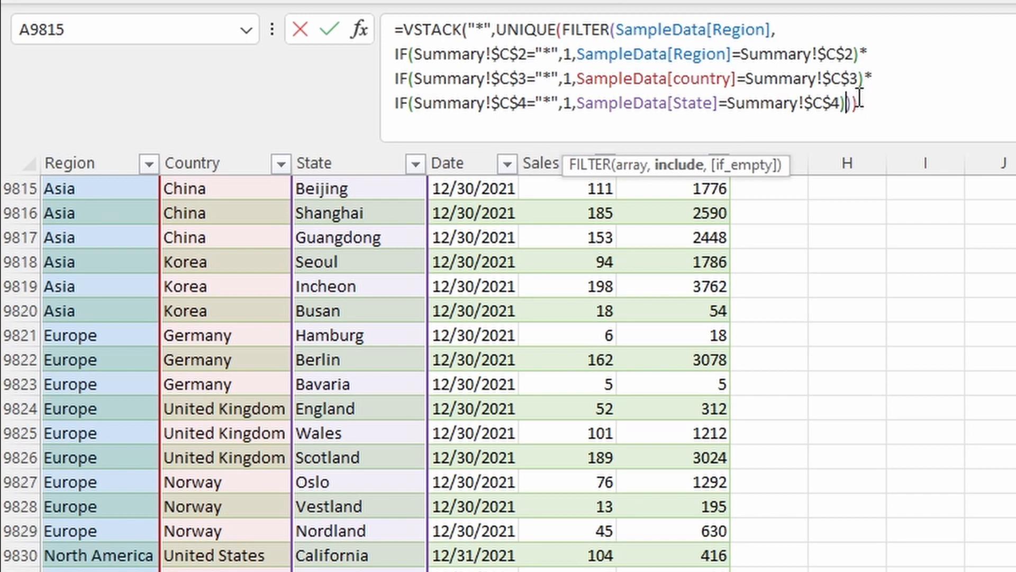
left_click(859, 98)
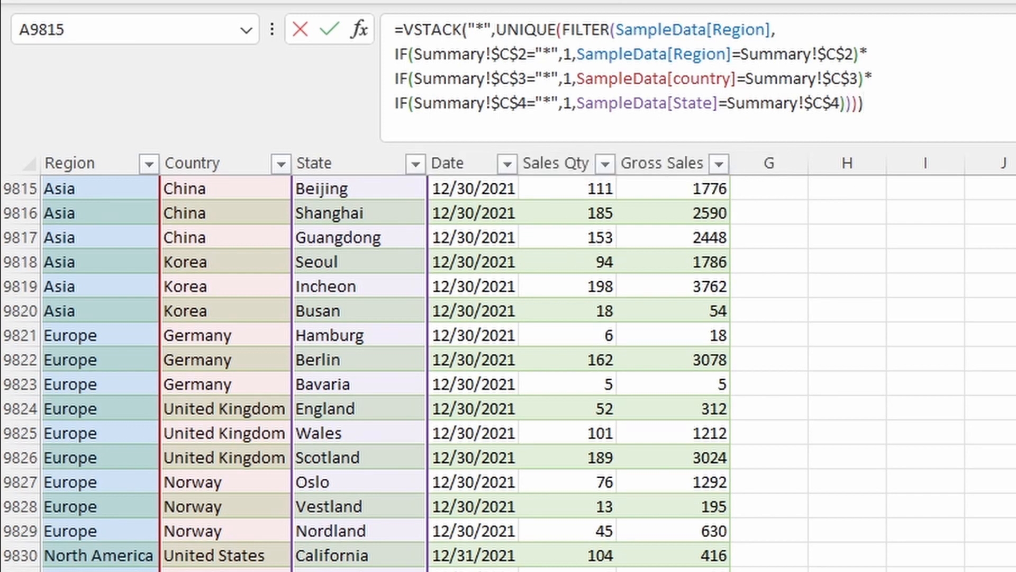
key("Return")
key("Up")
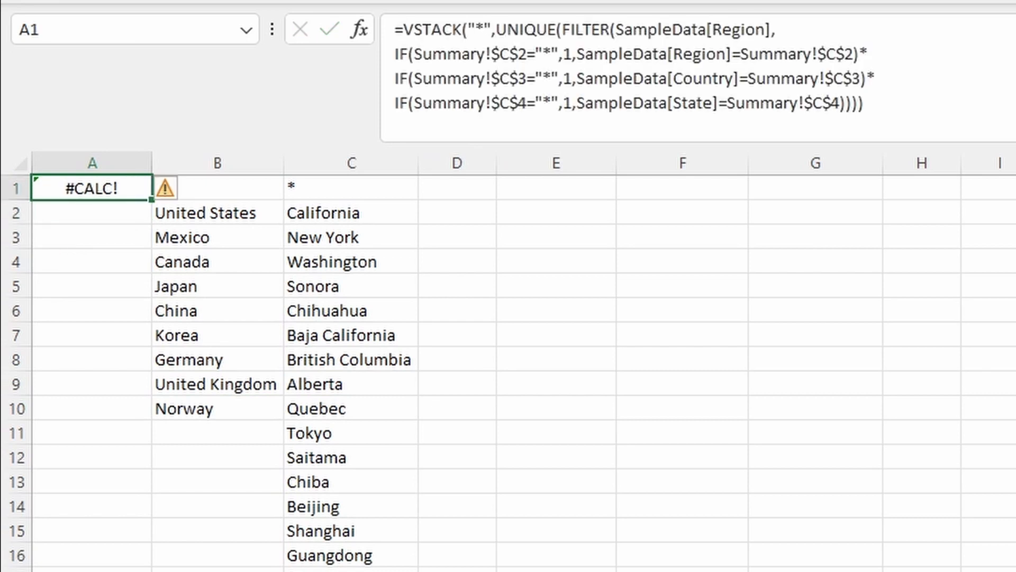
key("ctrl+Page_Up")
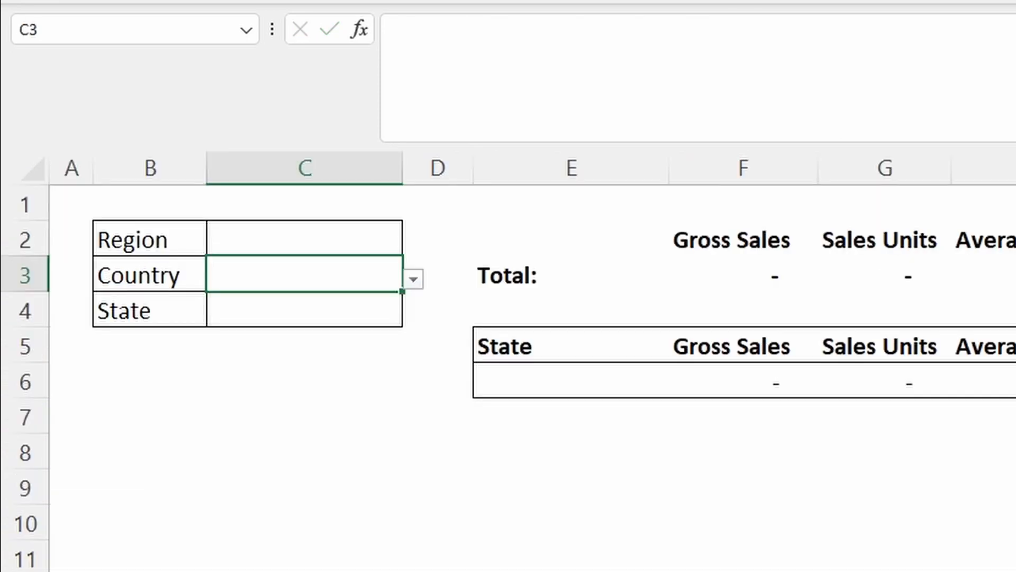
left_click(337, 243)
key("shift+Down")
key("shift+Down")
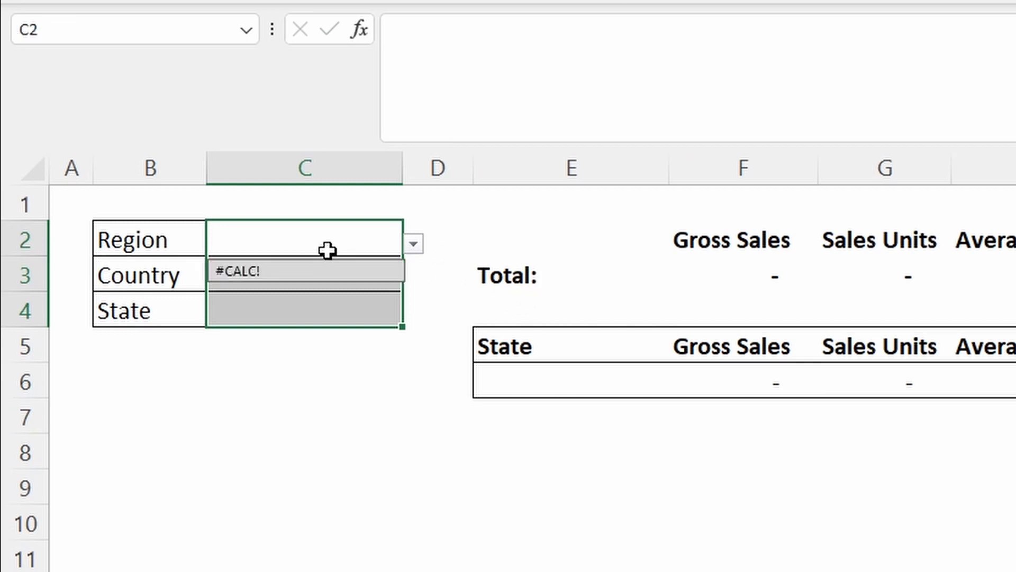
type("*")
key("ctrl+Return")
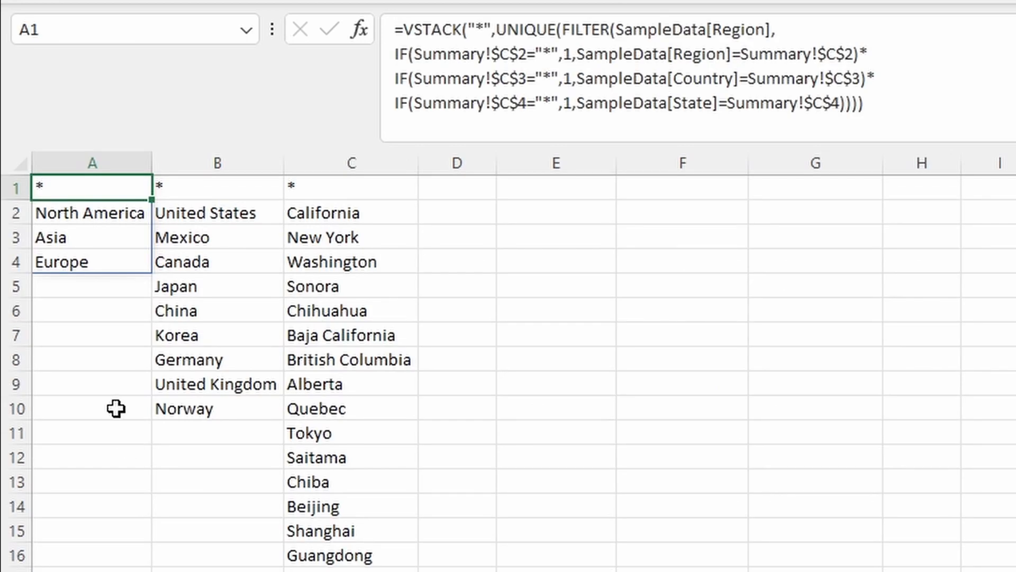
left_click(956, 50)
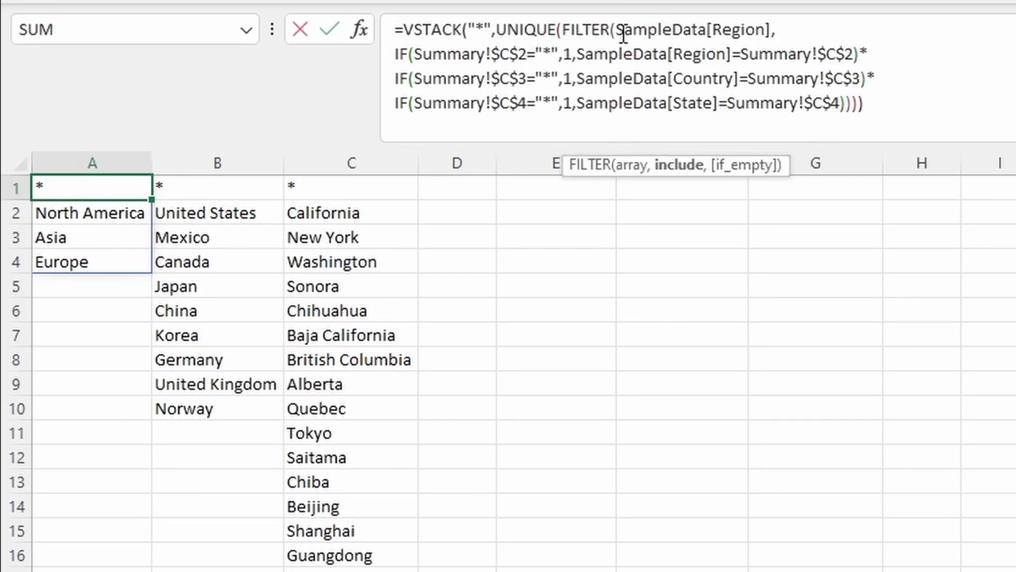
left_click(664, 30)
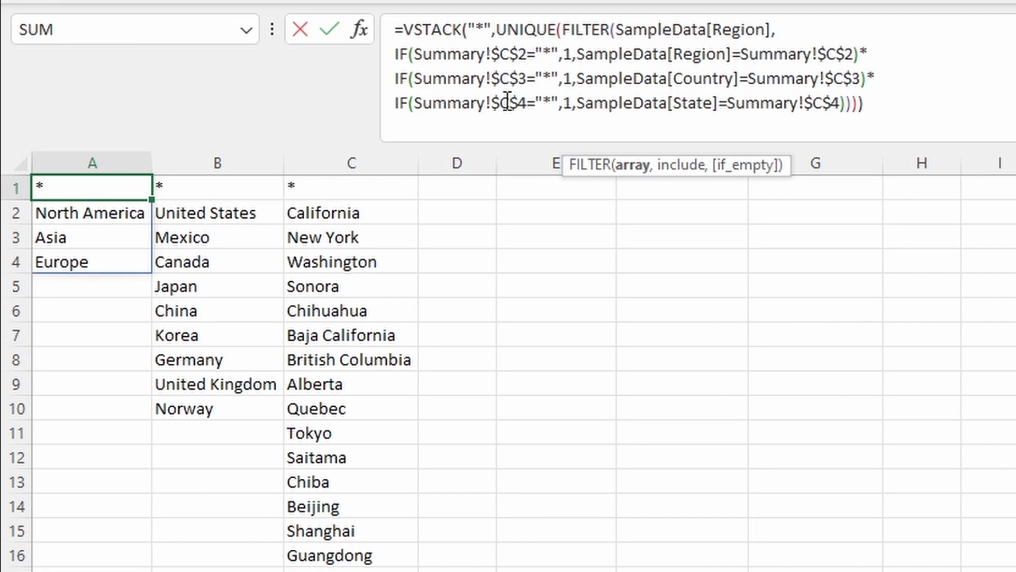
key("Escape")
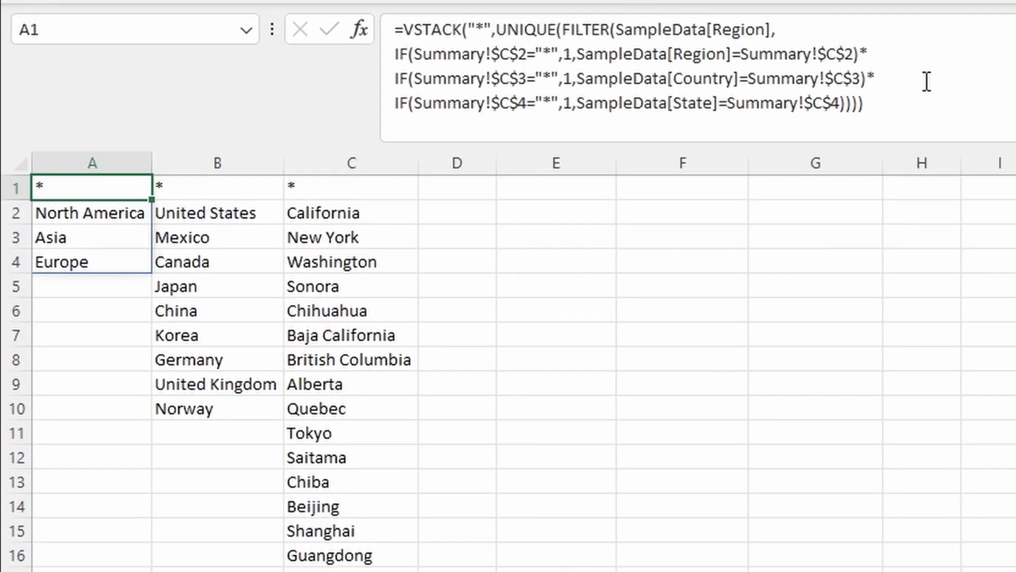
Step: Delete the Region condition line from A1's list formula and commit it
left_click(932, 104)
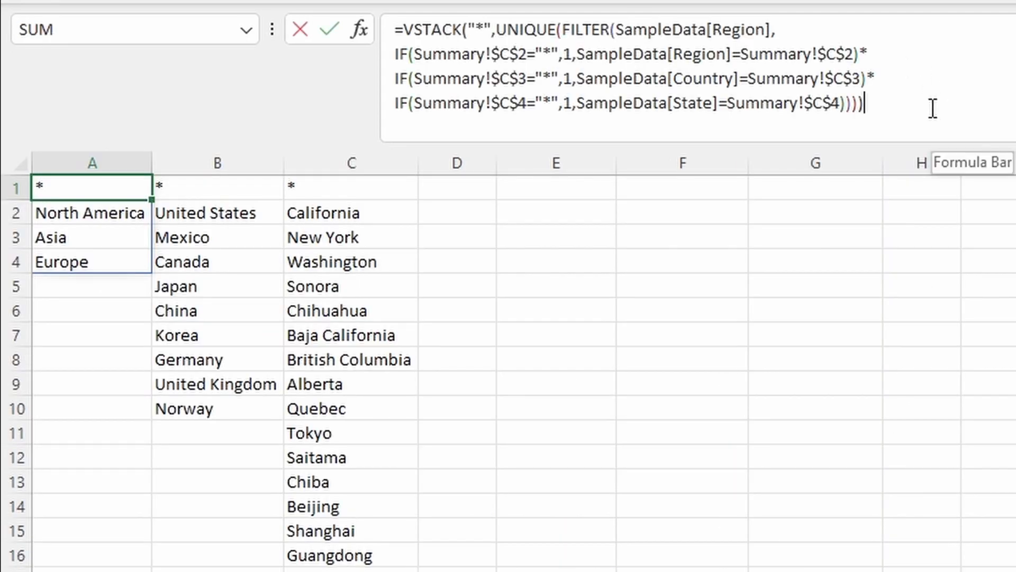
key("ctrl+a")
key("ctrl+c")
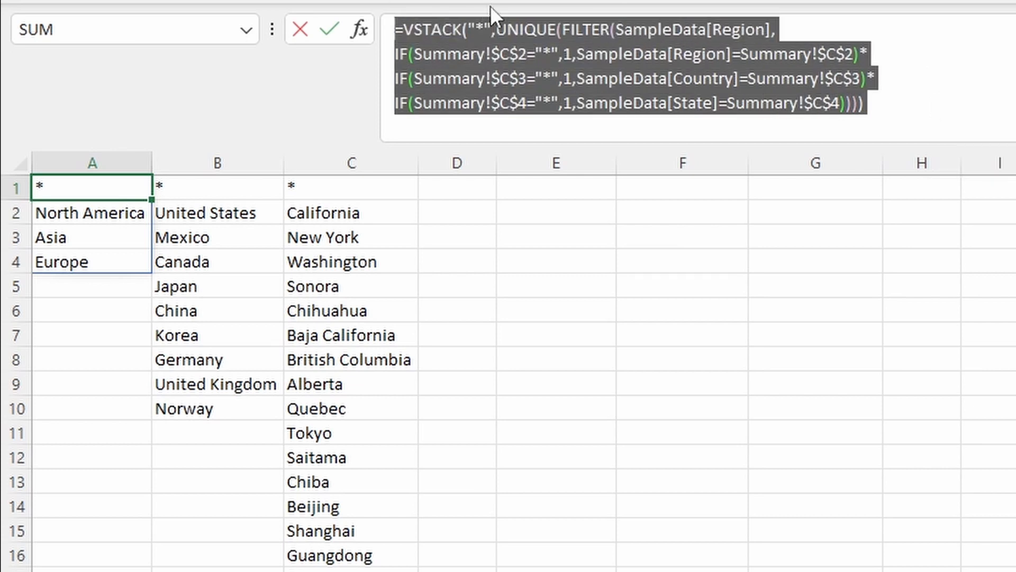
left_click_drag(914, 60, 376, 55)
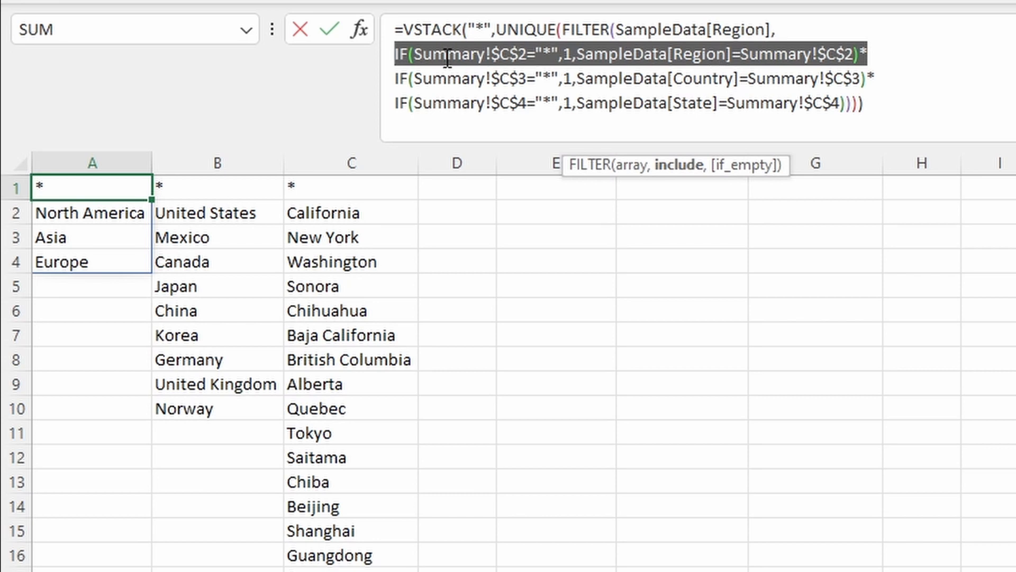
key("Delete")
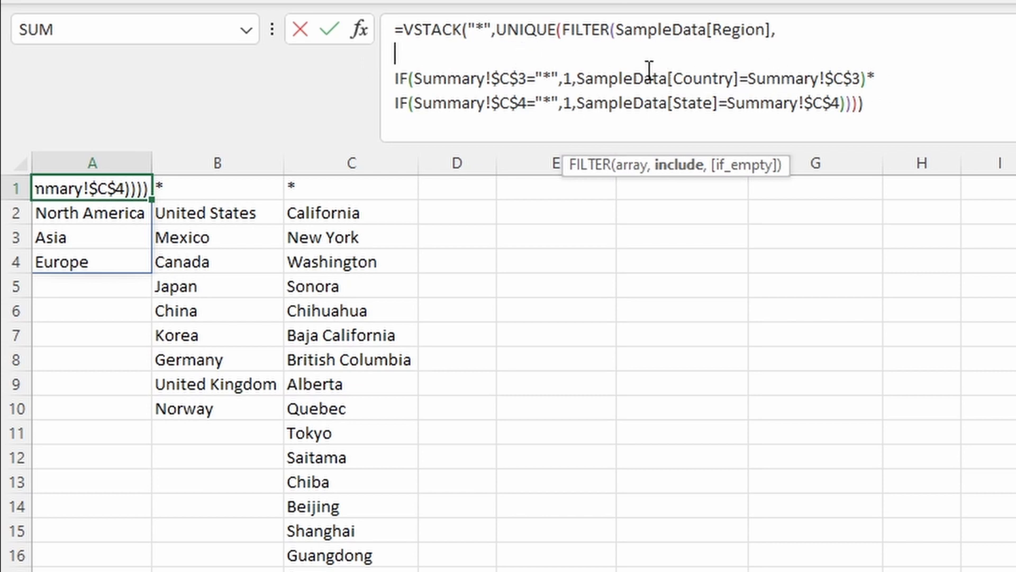
key("Tab")
Step: Paste the formula into B1, filter SampleData[Country] instead, and remove its Country condition line
triple_click(847, 50)
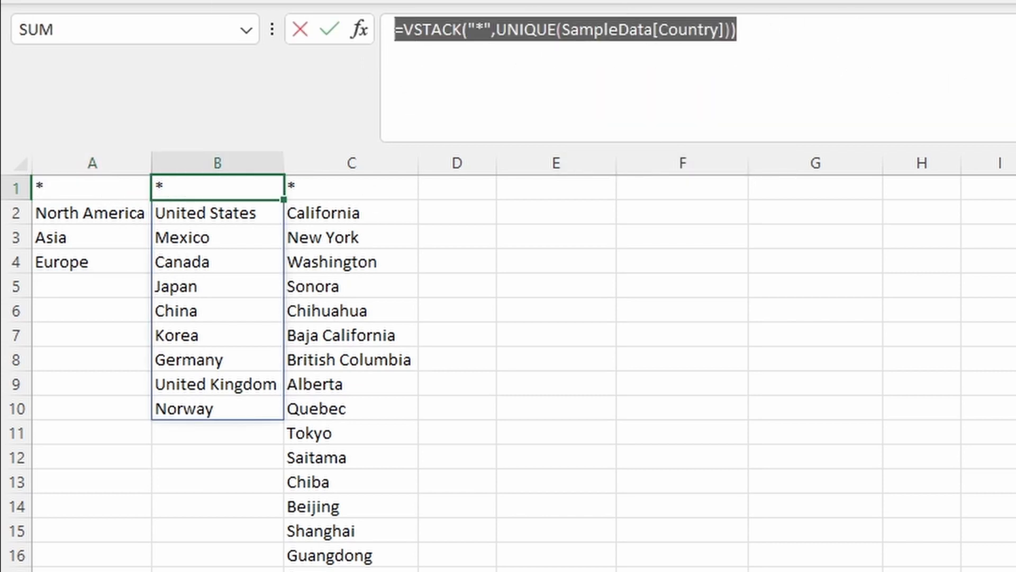
key("ctrl+v")
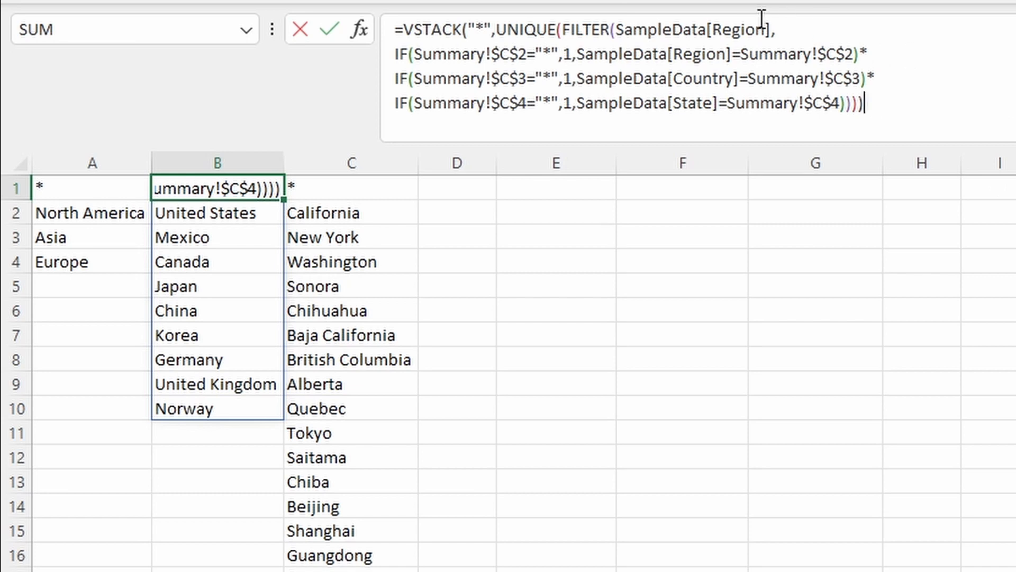
left_click_drag(768, 29, 715, 26)
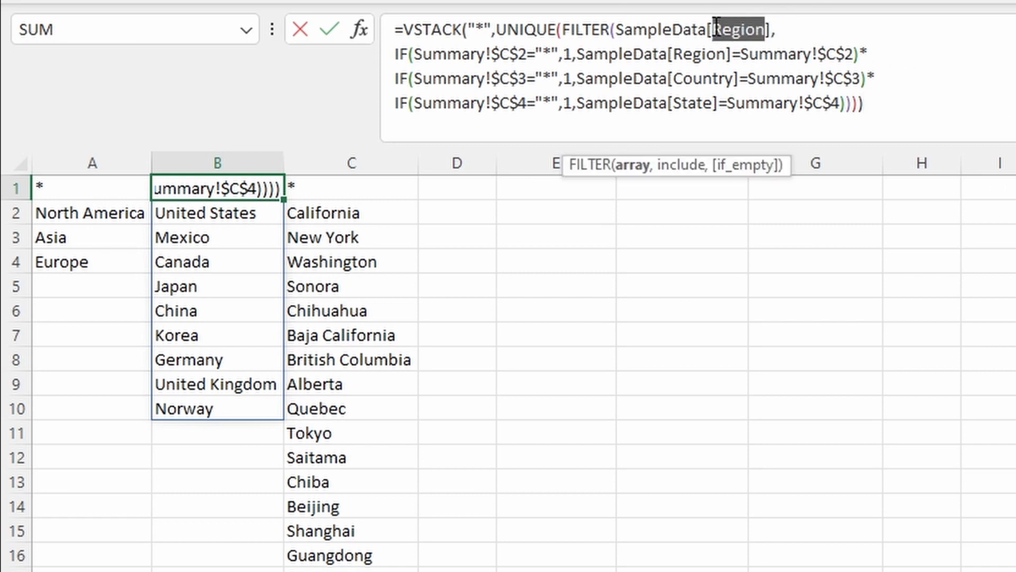
type("Country")
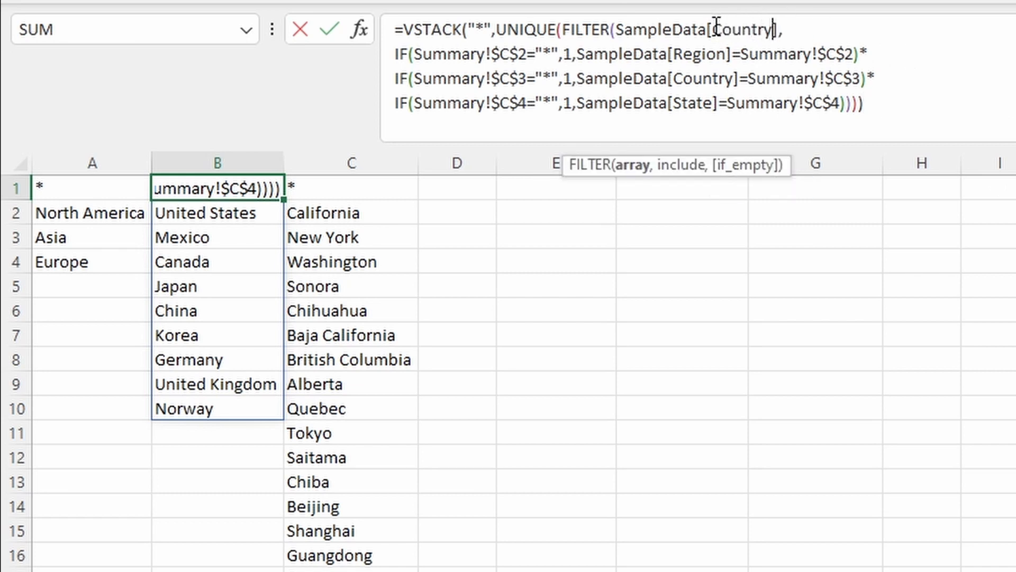
left_click(898, 74)
key("shift+Home")
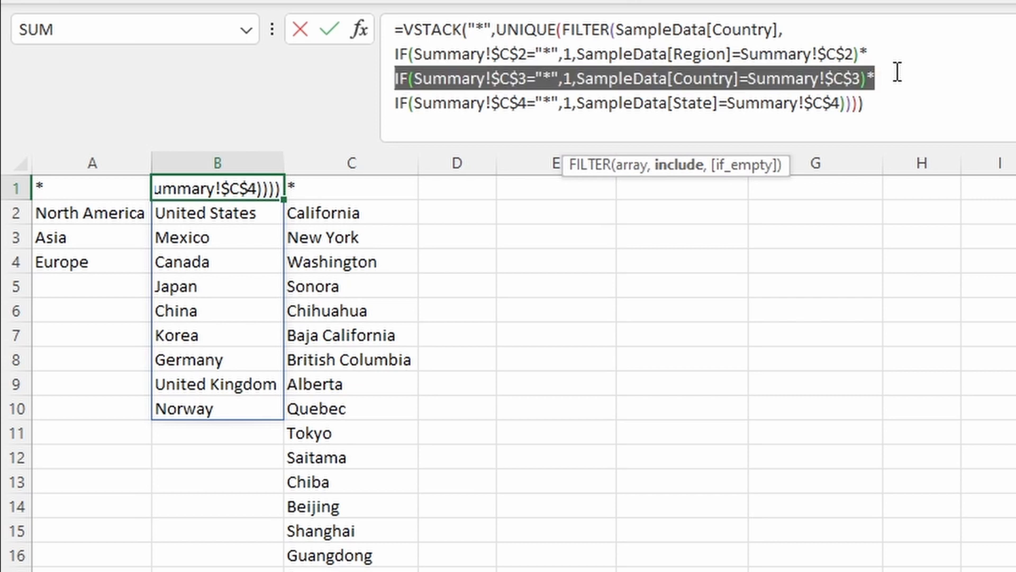
key("BackSpace")
key("Return")
key("Up")
key("Right")
key("Right")
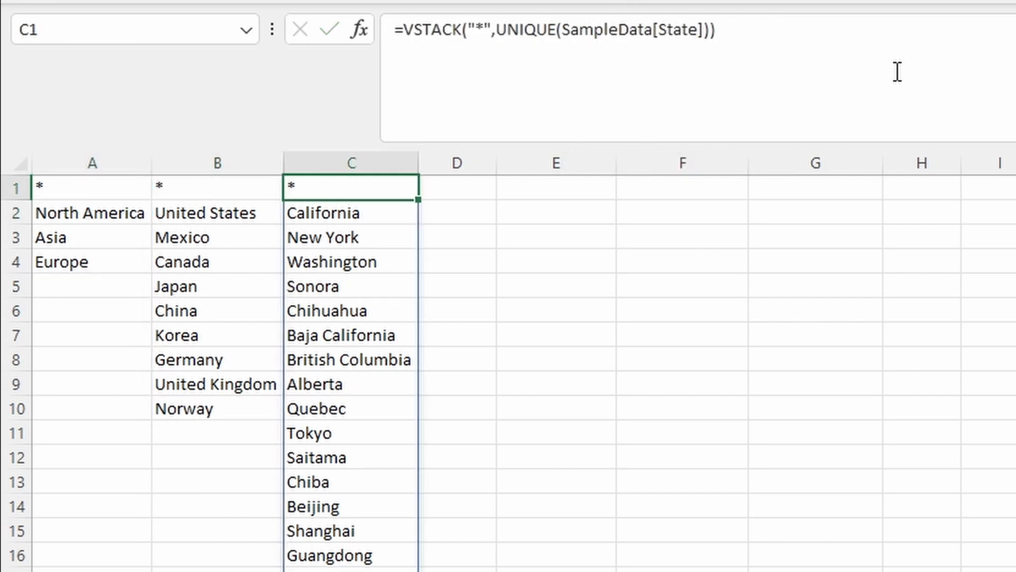
Step: Paste the formula into C1 as a SampleData[State] filter by Region and Country only, then show Summary
left_click_drag(906, 92, 167, 19)
key("ctrl+v")
left_click(770, 30)
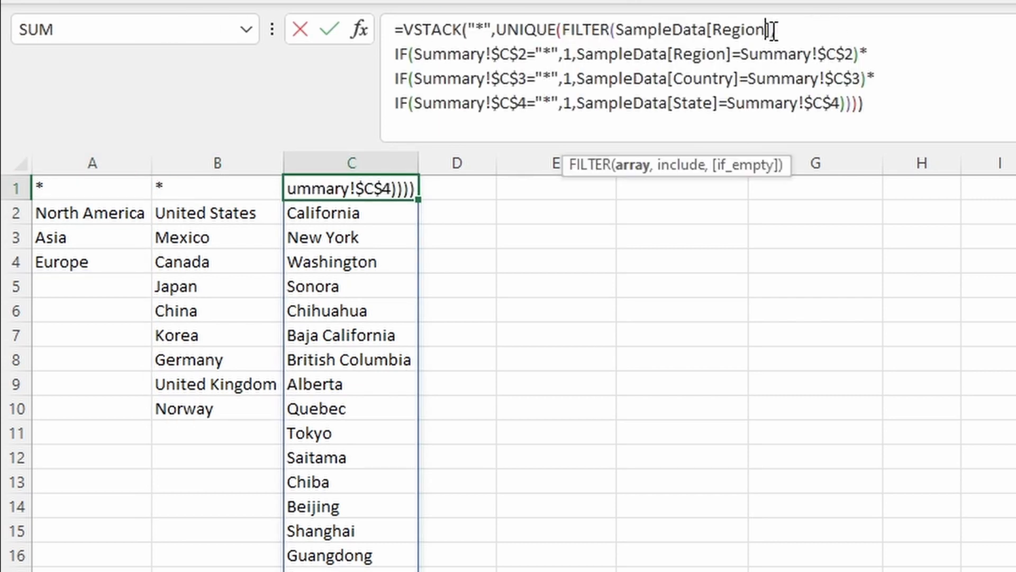
key("ctrl+shift+Left")
type("state")
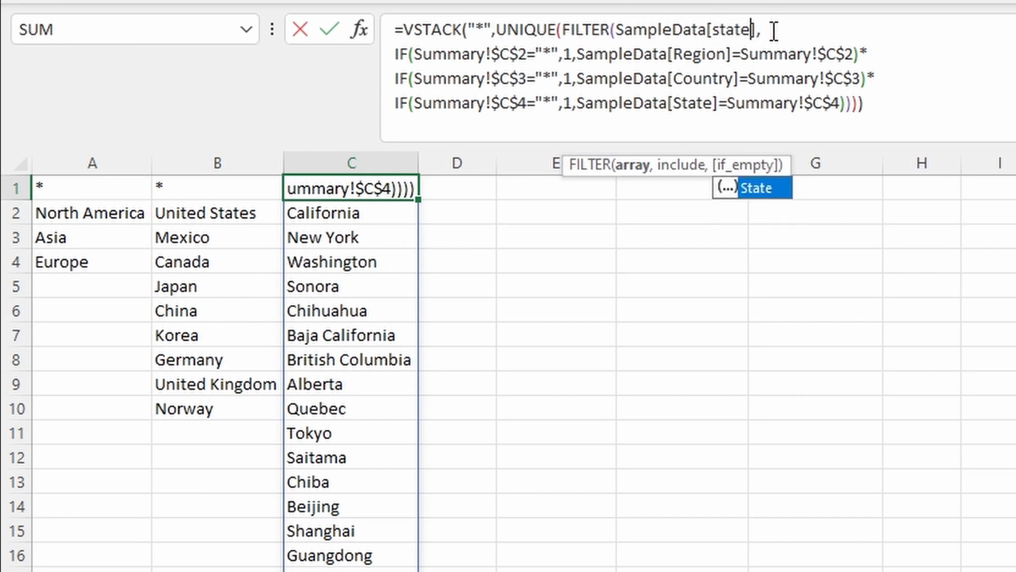
left_click(847, 102)
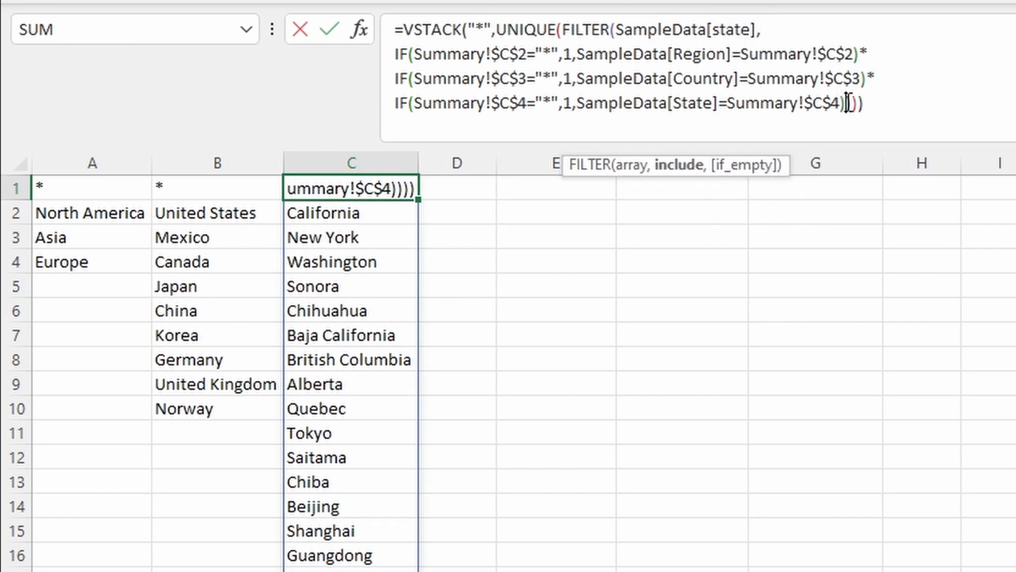
key("BackSpace")
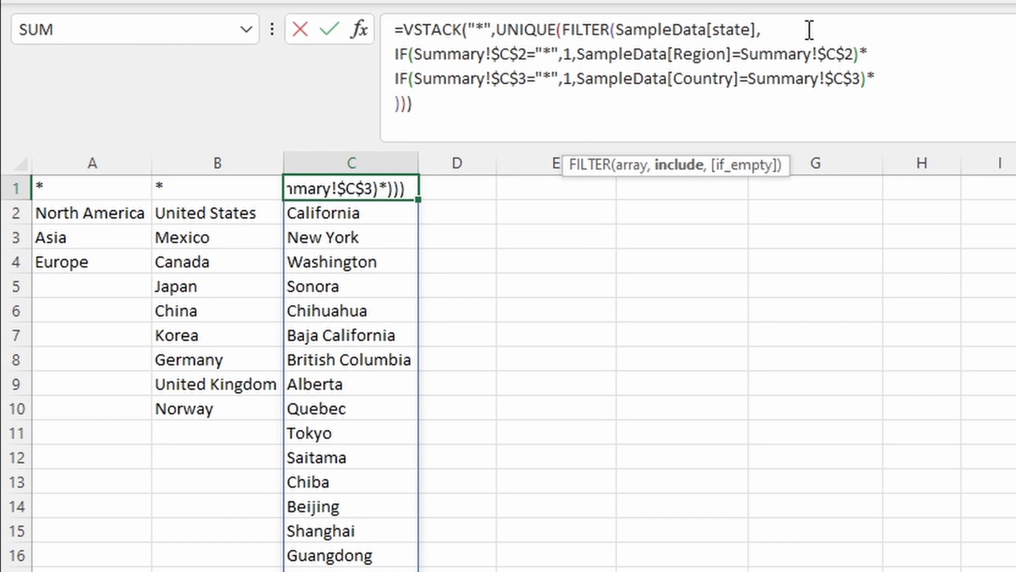
key("End")
key("BackSpace")
key("Return")
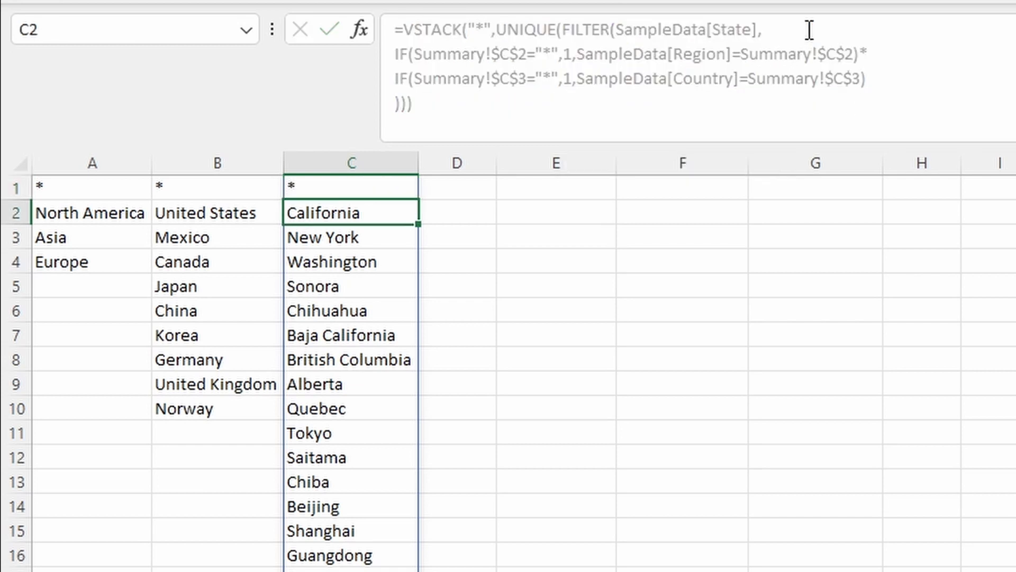
key("Up")
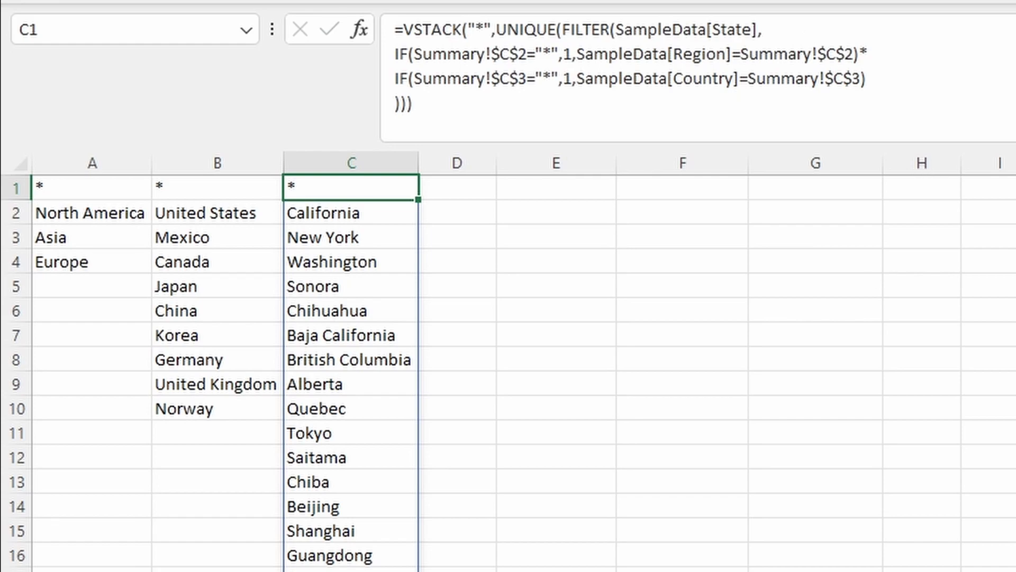
key("ctrl+Page_Up")
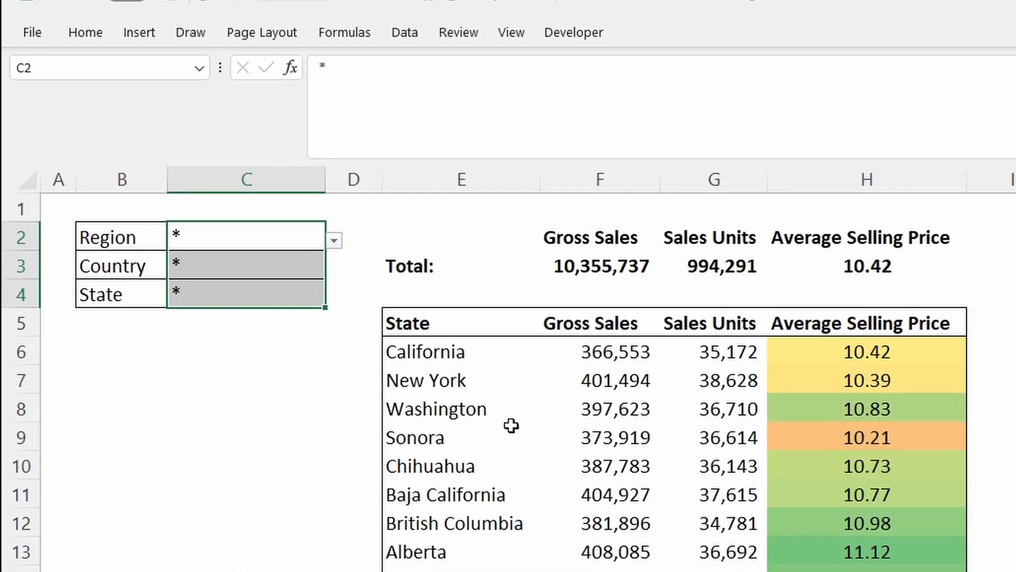
left_click(256, 244)
left_click(297, 239)
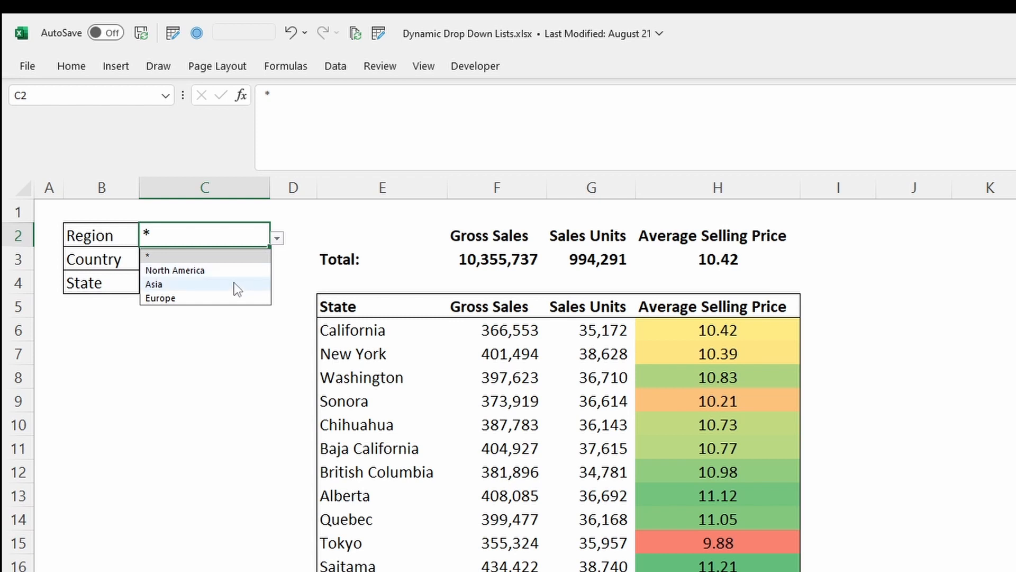
left_click(233, 283)
left_click(234, 263)
left_click(276, 262)
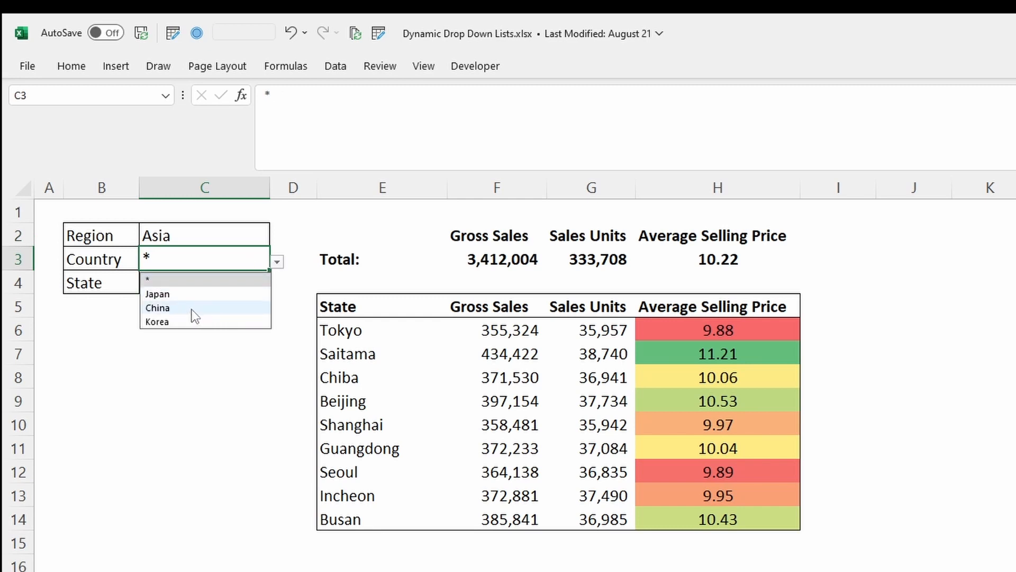
left_click(113, 281)
left_click(207, 281)
left_click(277, 286)
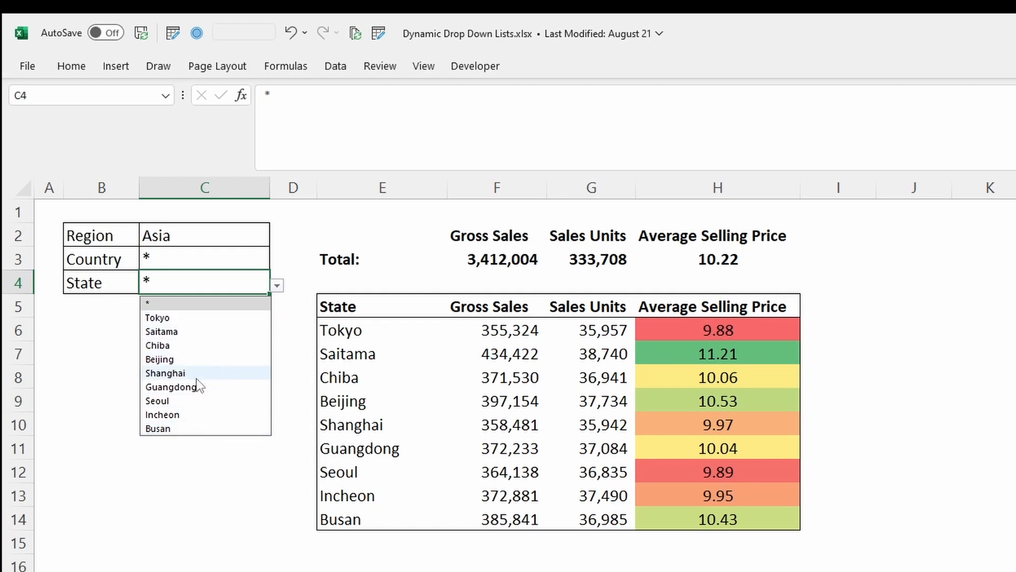
left_click(238, 258)
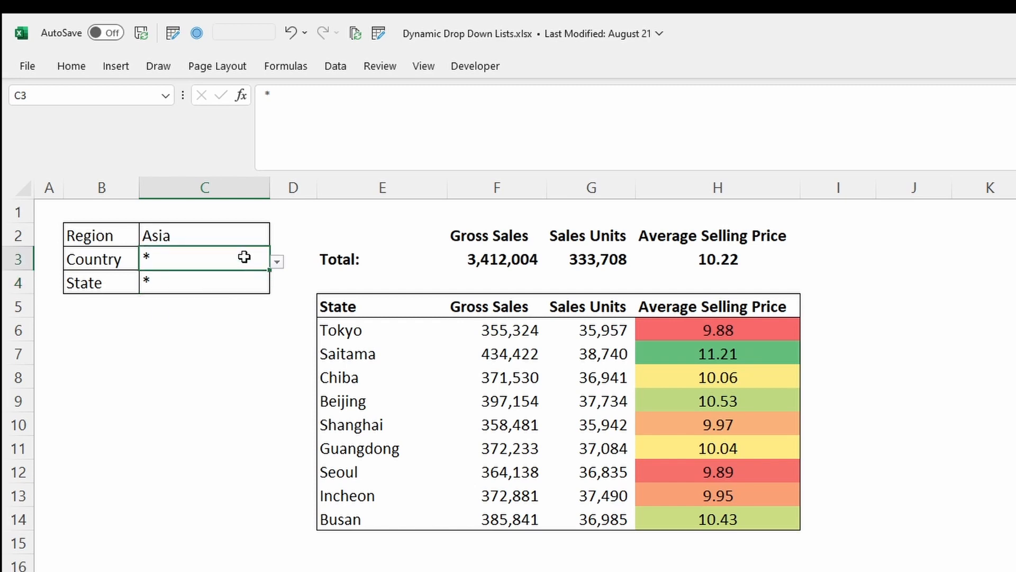
left_click(277, 261)
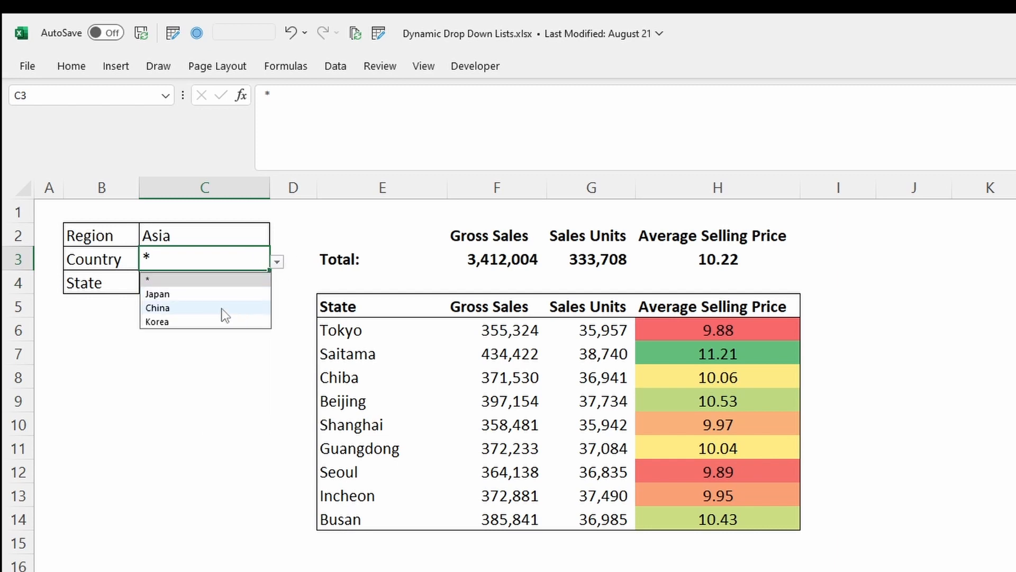
left_click(228, 294)
left_click(228, 284)
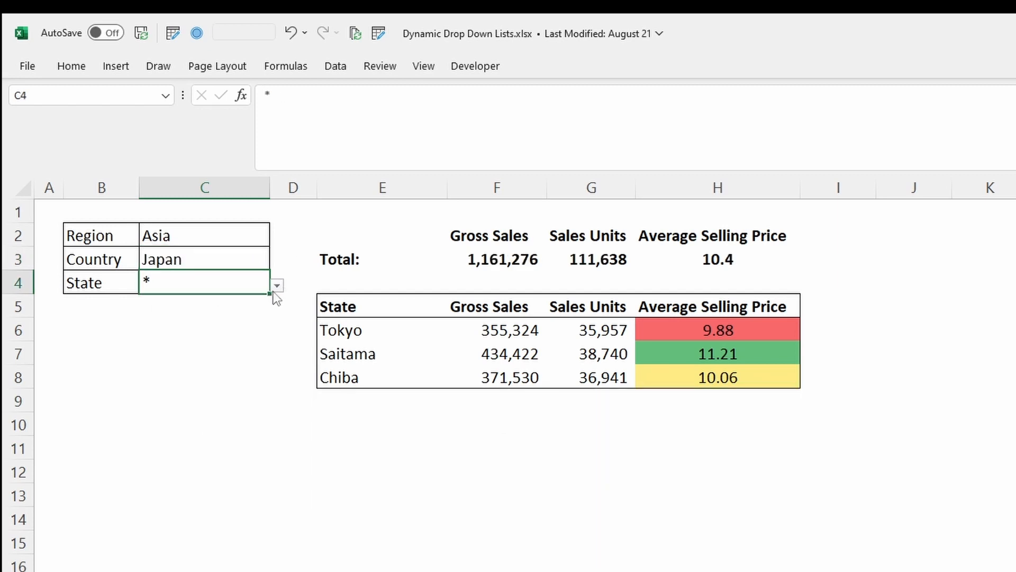
left_click(276, 286)
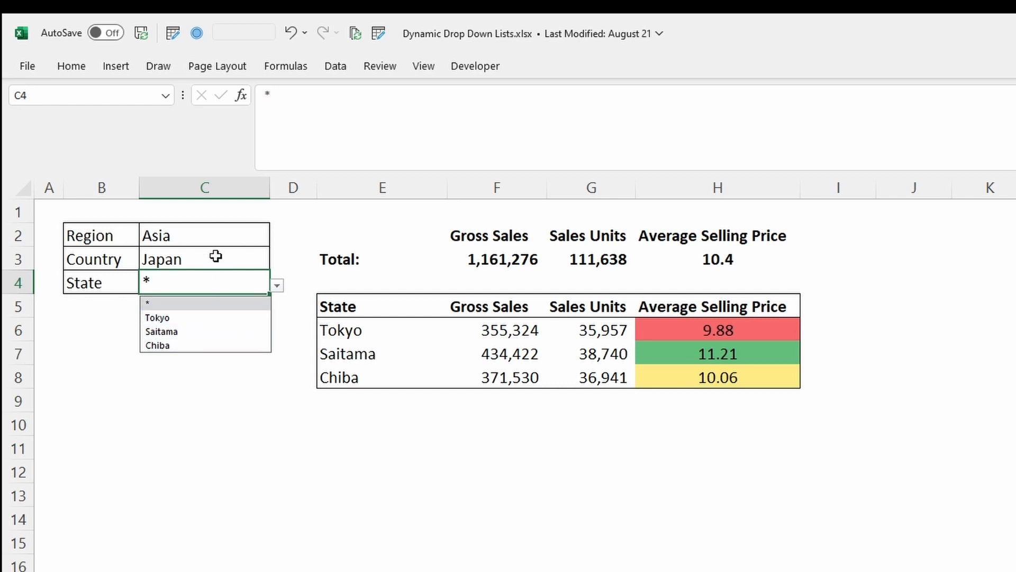
left_click_drag(215, 254, 213, 234)
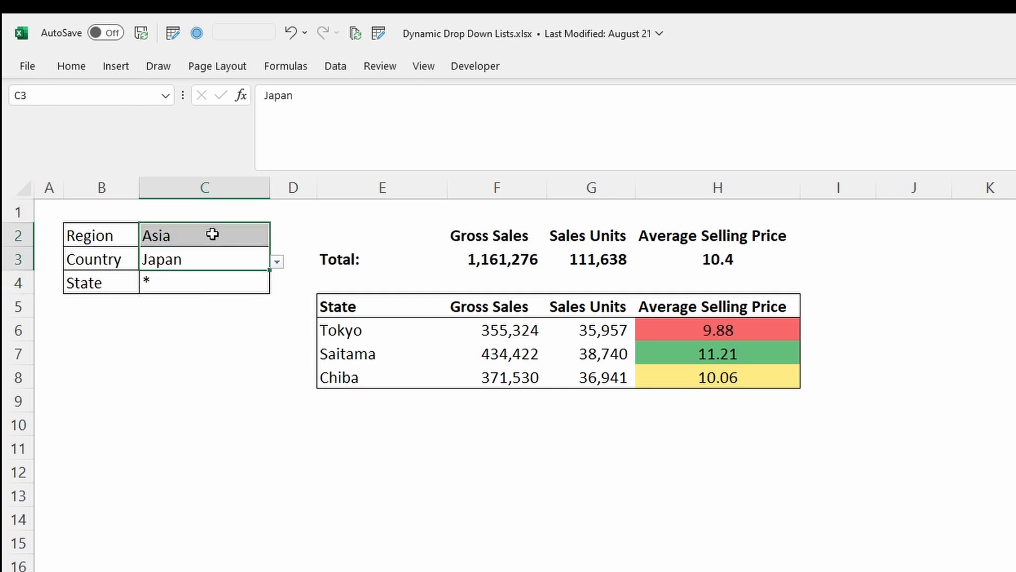
type("*")
key("ctrl+Return")
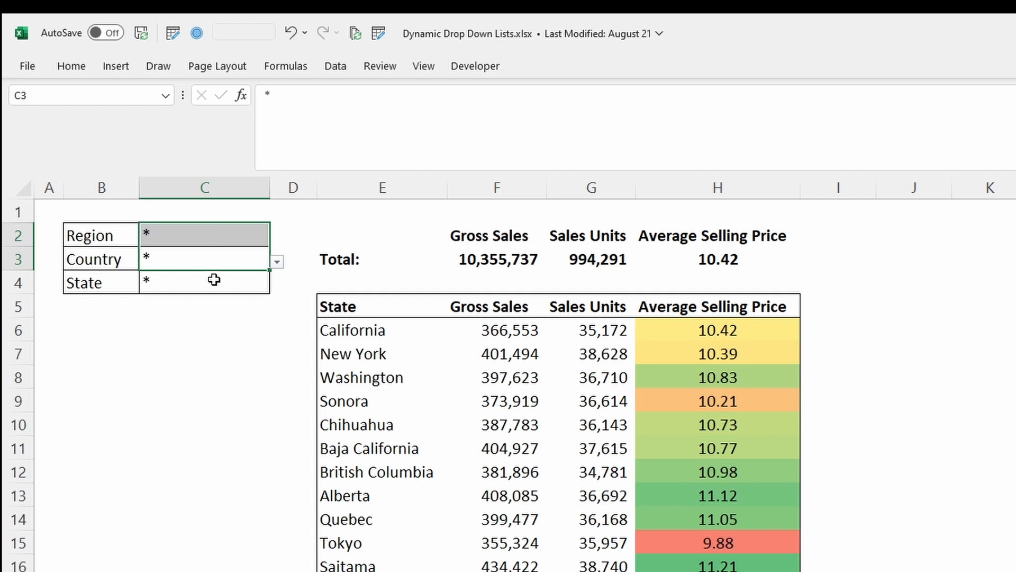